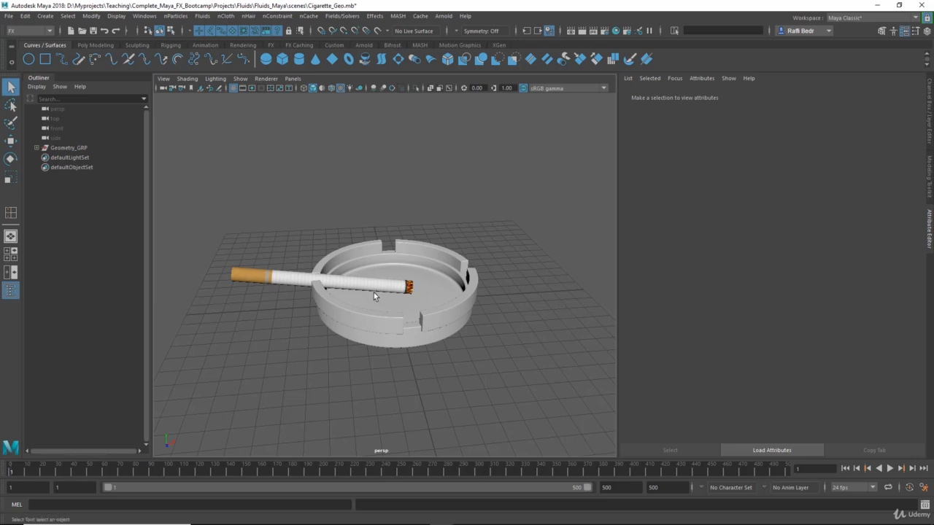
# Step: Create a 2D fluid container with an emitter and raise it so its lower edge sits at ashtray level
pyautogui.keyDown('alt'); pyautogui.moveTo(373, 296); pyautogui.dragTo(386, 299); pyautogui.keyUp('alt')
pyautogui.click(201, 16)
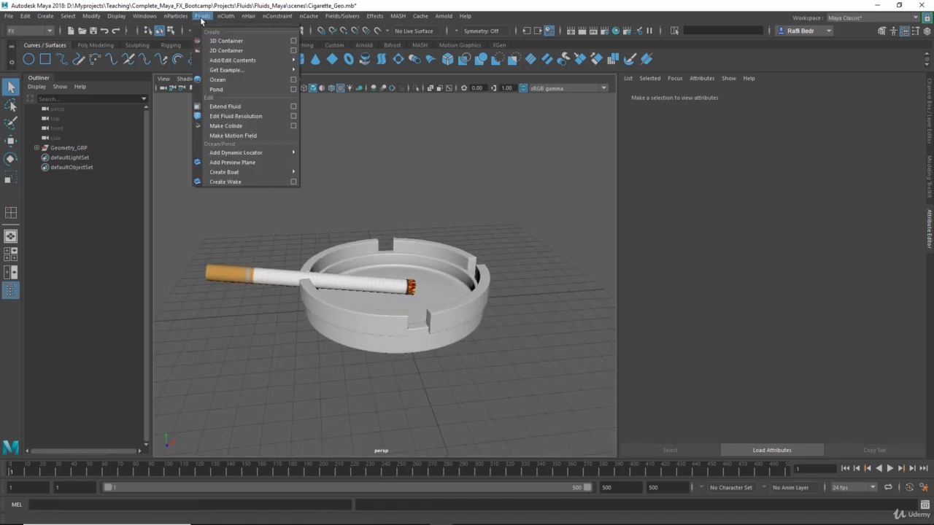
pyautogui.click(240, 52)
pyautogui.keyDown('alt'); pyautogui.moveTo(437, 252); pyautogui.dragTo(457, 230); pyautogui.keyUp('alt')
pyautogui.press('w')
pyautogui.scroll(-2, 456, 240)
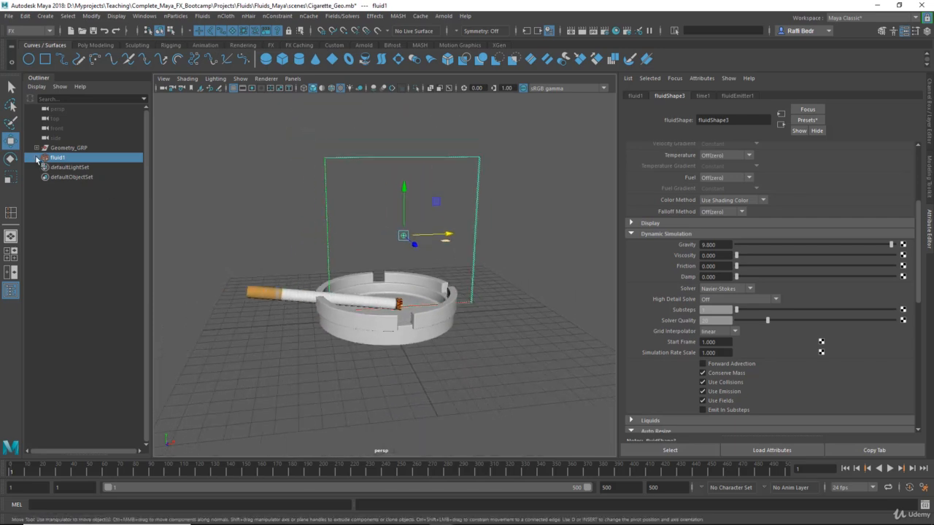
# Step: Lower the container's fluid emitter from the centre to the cigarette's burning tip
pyautogui.click(37, 158)
pyautogui.click(71, 167)
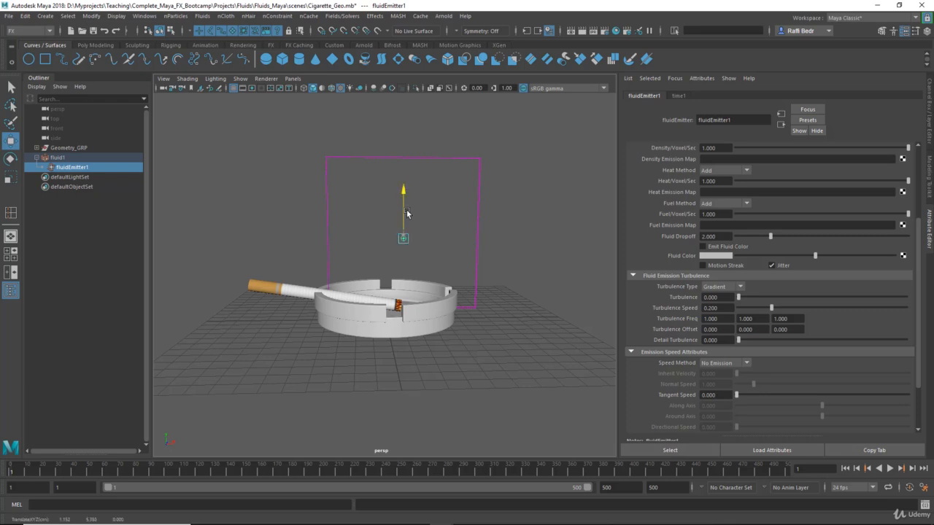
pyautogui.moveTo(408, 214); pyautogui.dragTo(396, 261)
pyautogui.scroll(-1, 427, 223)
# Step: Set the fluid container's width to 20 in its size properties
pyautogui.click(459, 168)
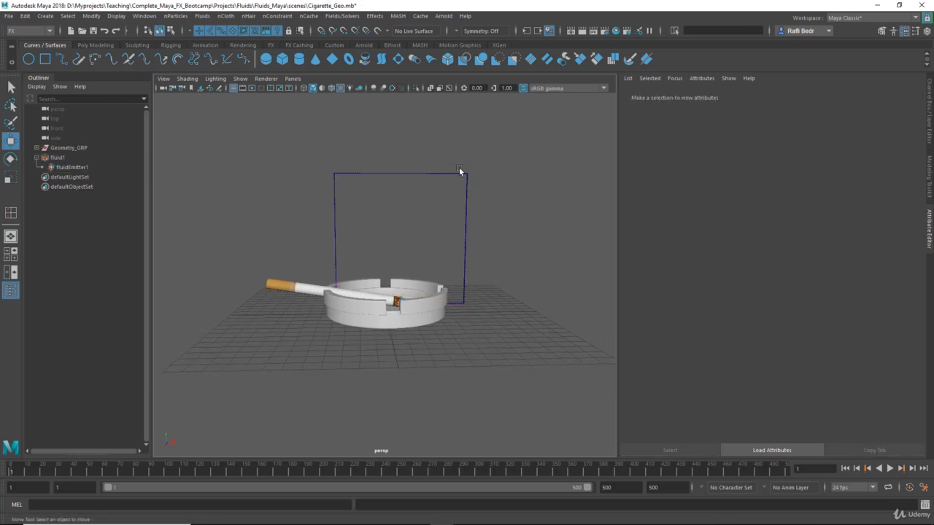
pyautogui.click(466, 188)
pyautogui.scroll(1, 496, 224)
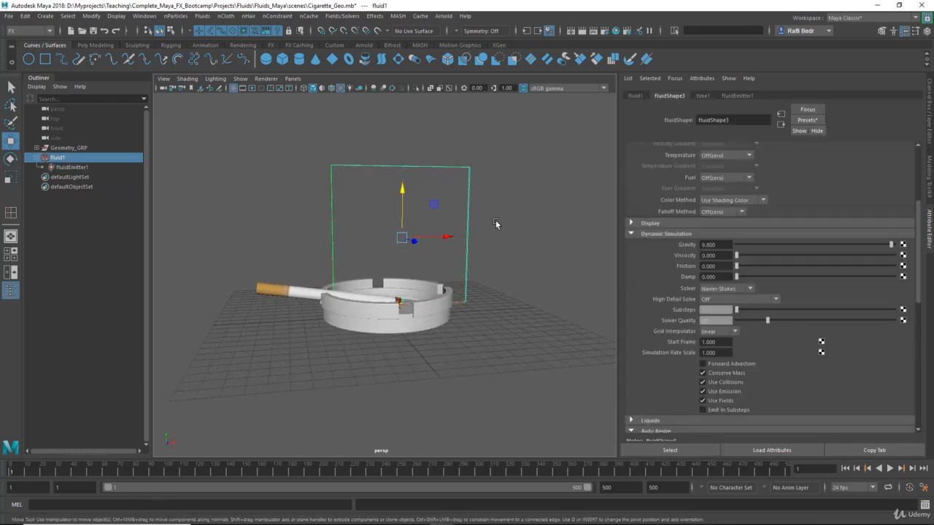
pyautogui.scroll(4, 648, 281)
pyautogui.click(712, 200)
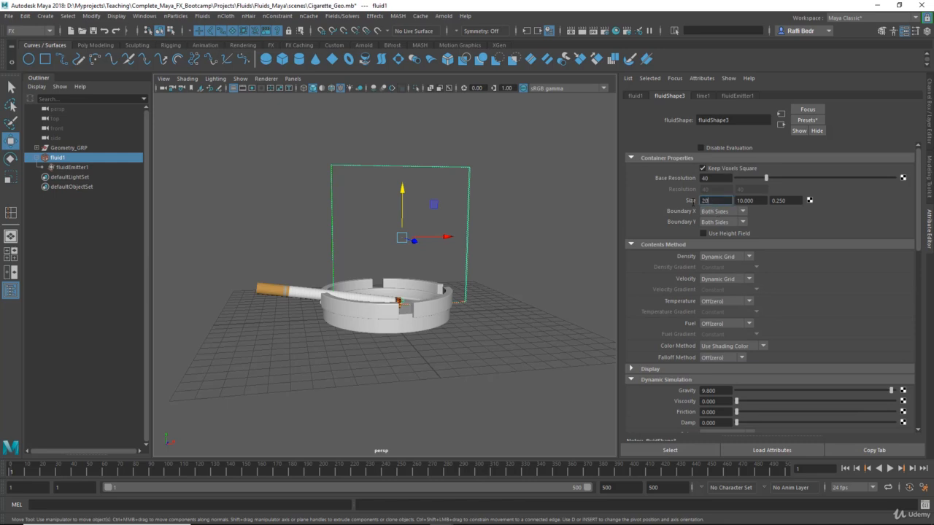
pyautogui.press('Return')
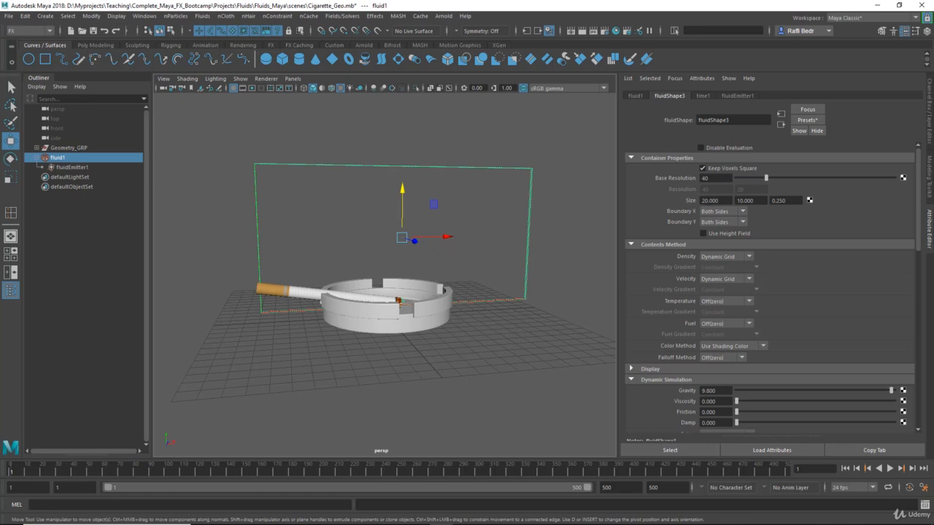
# Step: Try scaling the fluid container up uniformly by about 1.5, and undo the scaling
pyautogui.keyDown('alt'); pyautogui.moveTo(549, 223); pyautogui.dragTo(525, 231); pyautogui.keyUp('alt')
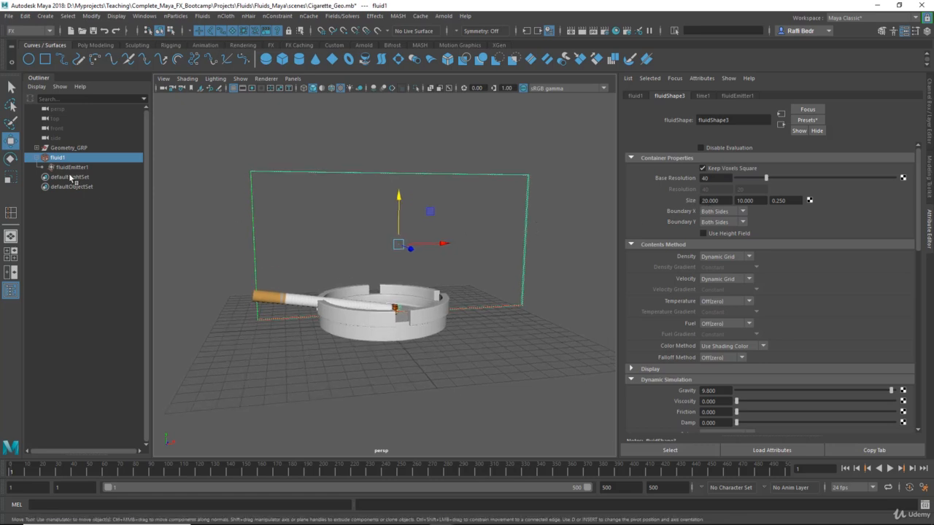
pyautogui.click(12, 178)
pyautogui.moveTo(394, 234)
pyautogui.keyDown('alt'); pyautogui.mouseDown()
pyautogui.moveTo(370, 237)
pyautogui.moveTo(397, 243)
pyautogui.mouseUp(); pyautogui.keyUp('alt')
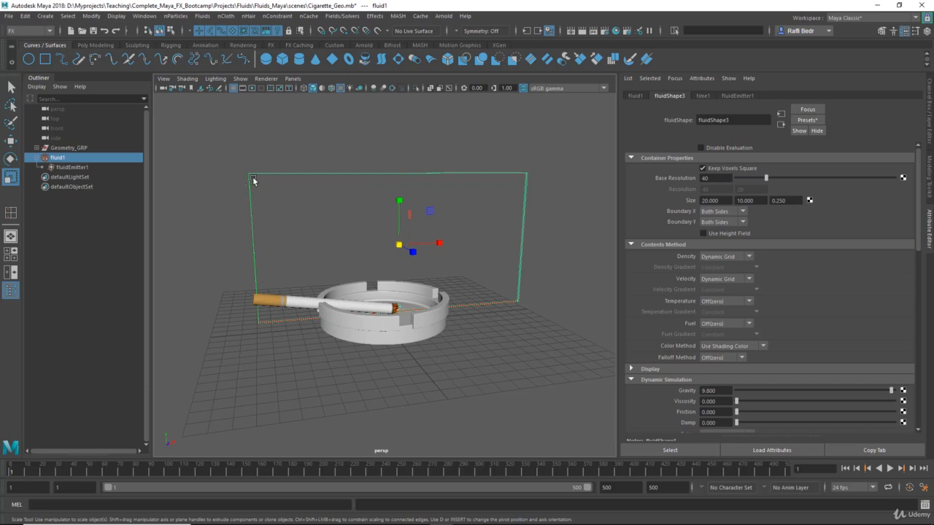
pyautogui.keyDown('alt'); pyautogui.moveTo(379, 250); pyautogui.dragTo(376, 235, button='middle'); pyautogui.keyUp('alt')
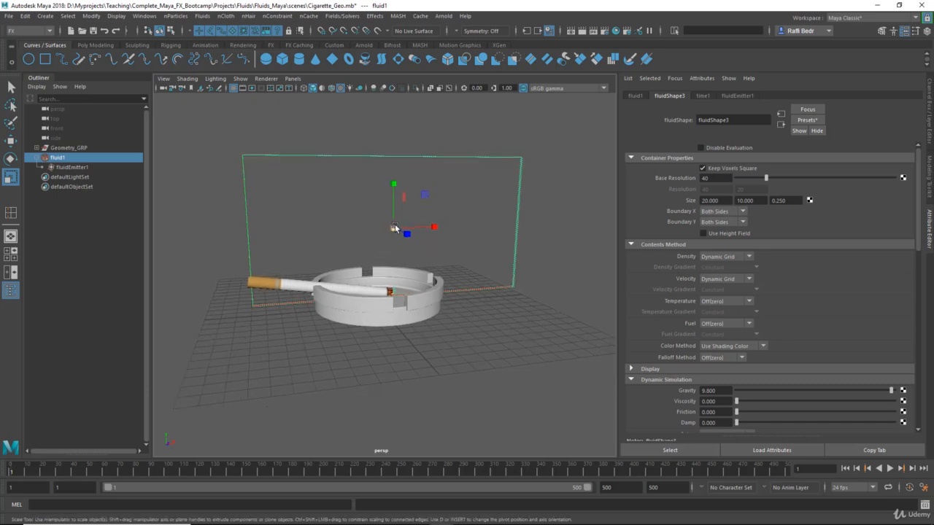
pyautogui.moveTo(394, 227); pyautogui.dragTo(464, 248)
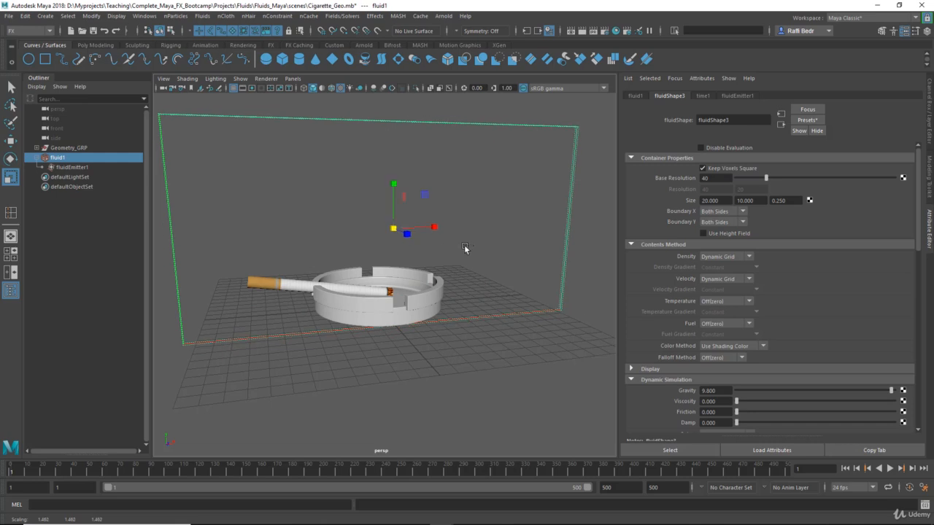
pyautogui.hotkey('ctrl', 'z')
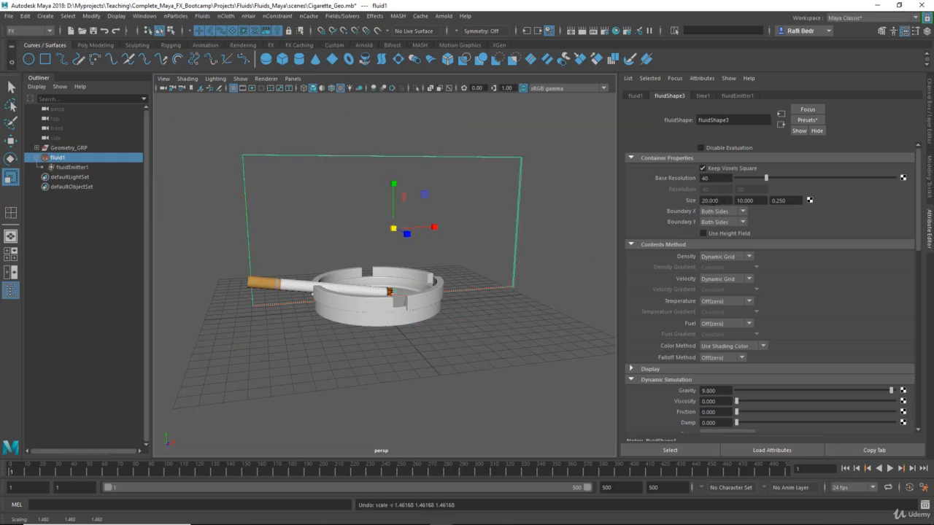
pyautogui.keyDown('alt'); pyautogui.moveTo(439, 231); pyautogui.dragTo(423, 240); pyautogui.keyUp('alt')
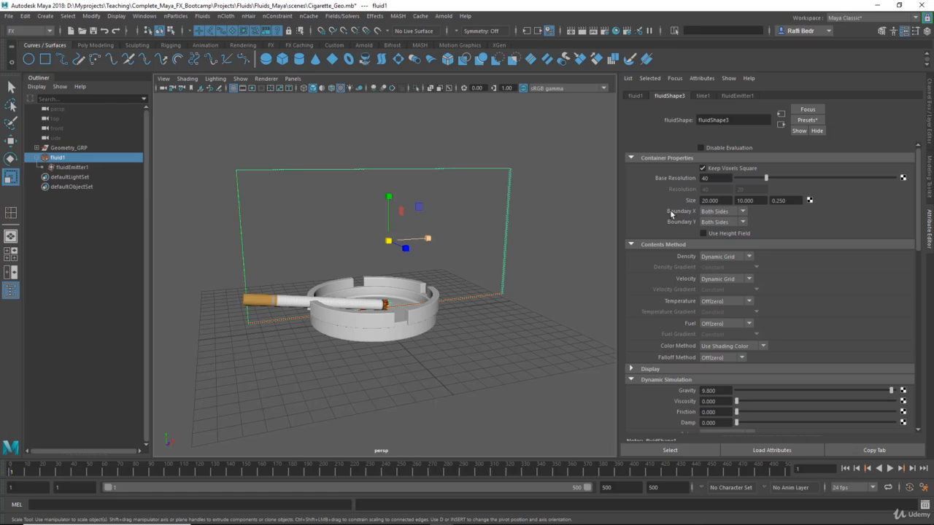
# Step: Shift the fluid container sideways along X, away from the filter end, and set its height to 30
pyautogui.press('w')
pyautogui.keyDown('alt'); pyautogui.moveTo(504, 236); pyautogui.dragTo(571, 247); pyautogui.keyUp('alt')
pyautogui.click(754, 201)
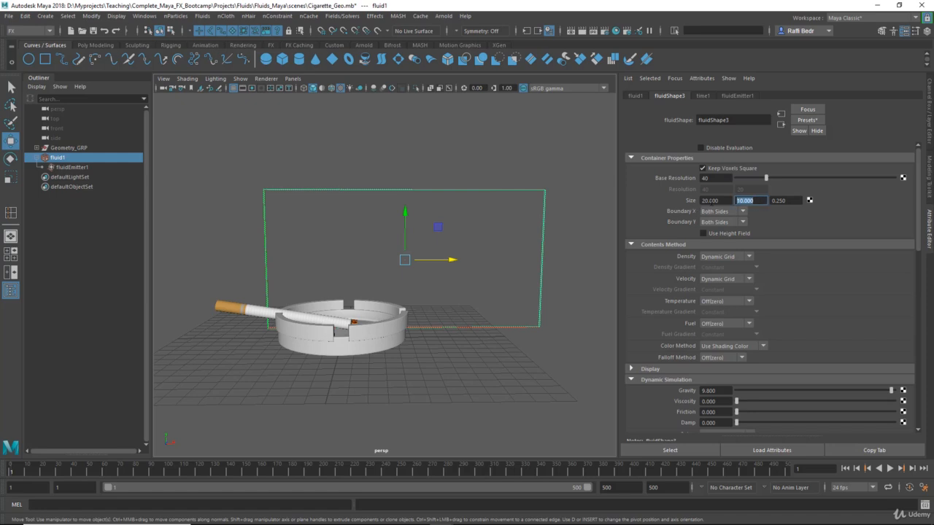
pyautogui.press('Return')
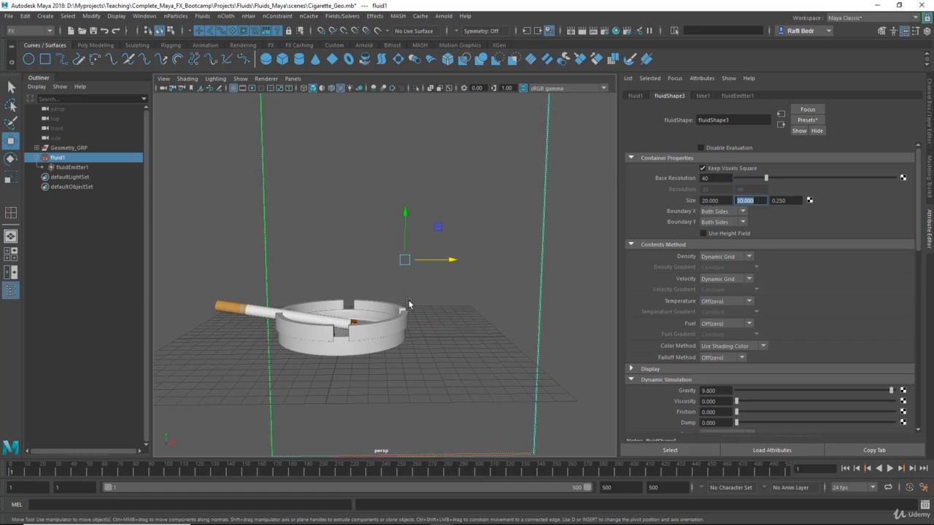
# Step: Raise the enlarged fluid container until its lower edge sits around the base of the ashtray
pyautogui.keyDown('alt'); pyautogui.moveTo(410, 304); pyautogui.dragTo(352, 306, button='right'); pyautogui.keyUp('alt')
pyautogui.keyDown('alt'); pyautogui.moveTo(351, 306); pyautogui.dragTo(395, 300); pyautogui.keyUp('alt')
pyautogui.moveTo(396, 214); pyautogui.dragTo(393, 131)
pyautogui.keyDown('alt'); pyautogui.moveTo(348, 207); pyautogui.dragTo(402, 233, button='right'); pyautogui.keyUp('alt')
pyautogui.keyDown('alt'); pyautogui.moveTo(401, 233); pyautogui.dragTo(289, 217); pyautogui.keyUp('alt')
pyautogui.moveTo(396, 236)
pyautogui.keyDown('alt'); pyautogui.mouseDown()
pyautogui.moveTo(369, 245)
pyautogui.moveTo(394, 244)
pyautogui.mouseUp(); pyautogui.keyUp('alt')
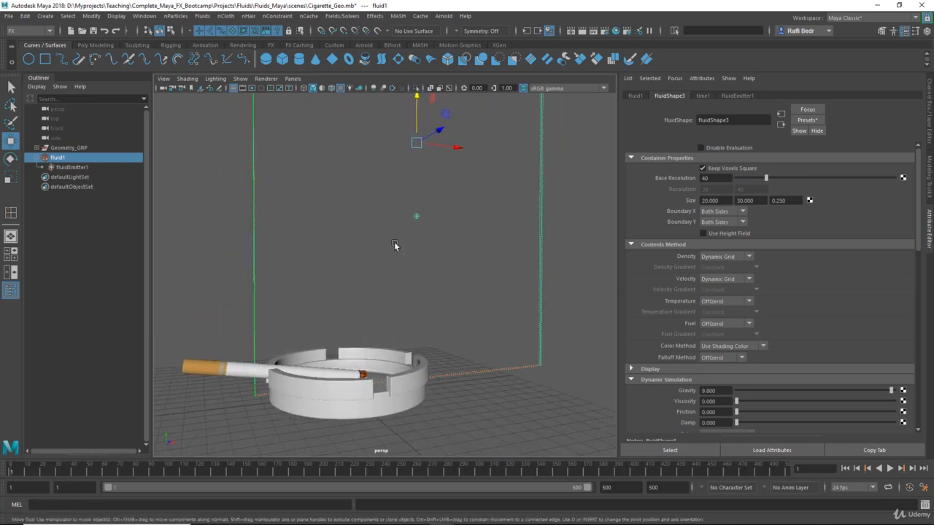
# Step: Unparent fluidEmitter1 from the fluid container so that it can be positioned independently
pyautogui.click(73, 167)
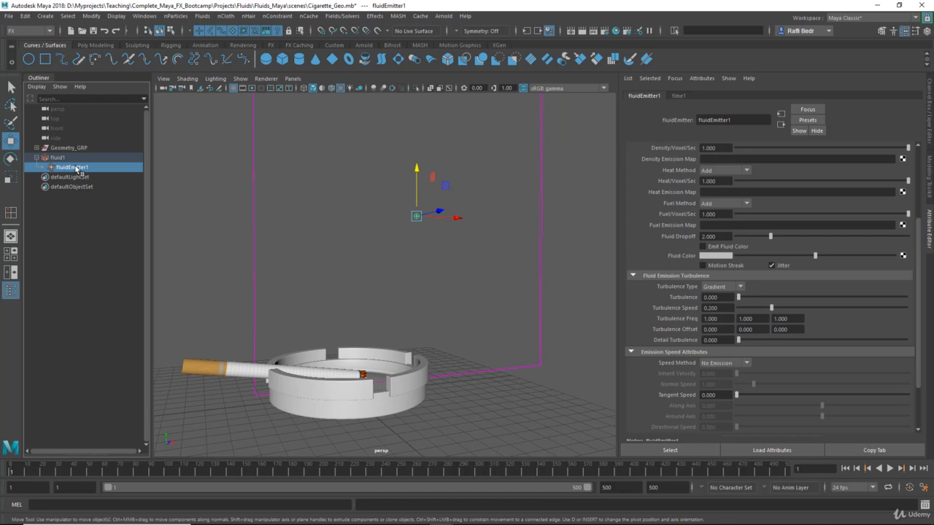
pyautogui.click(26, 17)
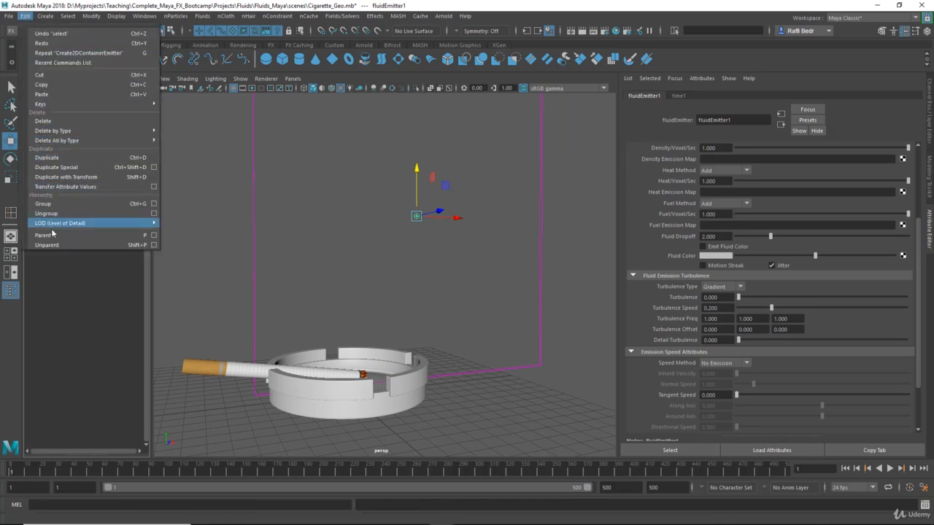
pyautogui.click(63, 247)
# Step: Widen the fluid container first to 25 and finally to 30, matching its height
pyautogui.keyDown('alt'); pyautogui.moveTo(444, 298); pyautogui.dragTo(336, 248); pyautogui.keyUp('alt')
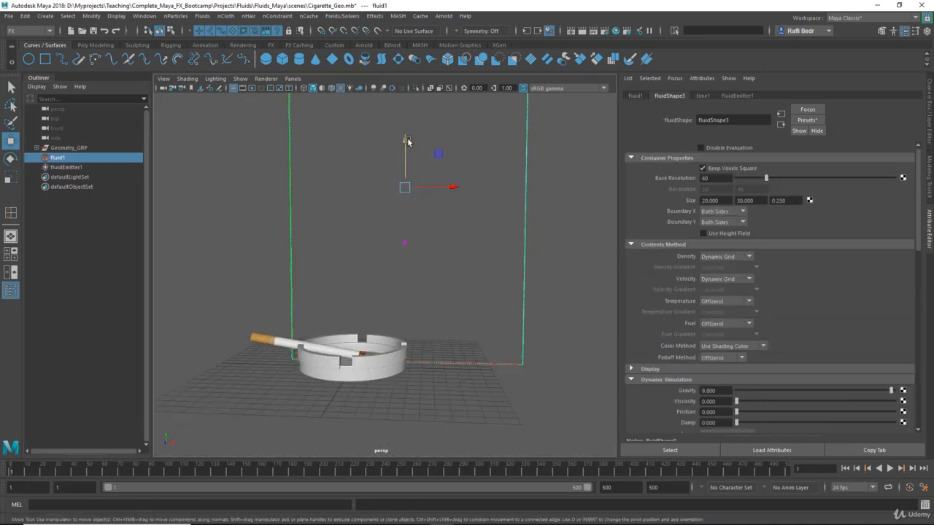
pyautogui.keyDown('alt'); pyautogui.moveTo(394, 162); pyautogui.dragTo(484, 218); pyautogui.keyUp('alt')
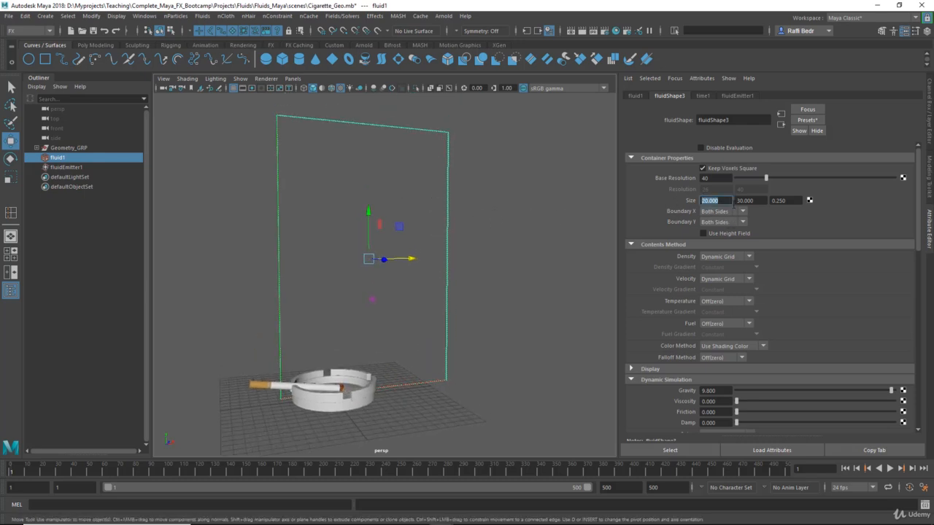
pyautogui.press('Return')
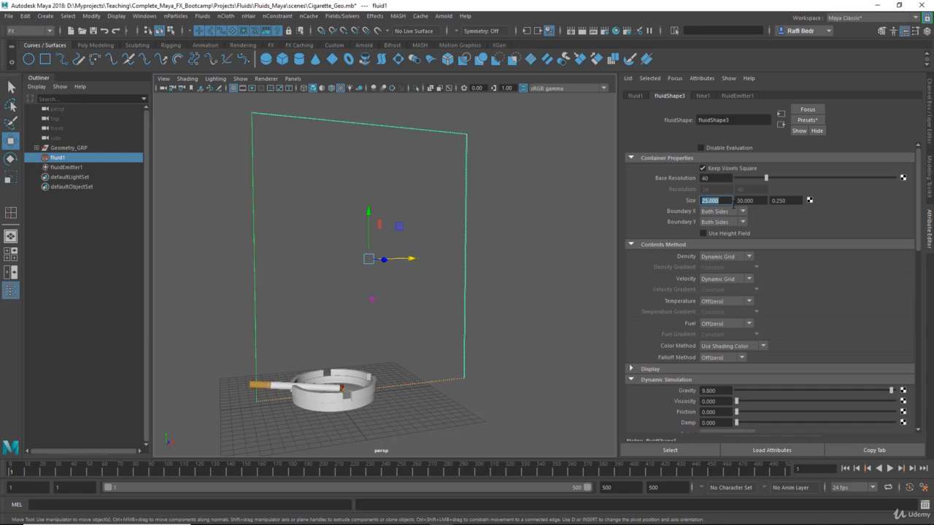
pyautogui.keyDown('alt'); pyautogui.moveTo(542, 242); pyautogui.dragTo(426, 293); pyautogui.keyUp('alt')
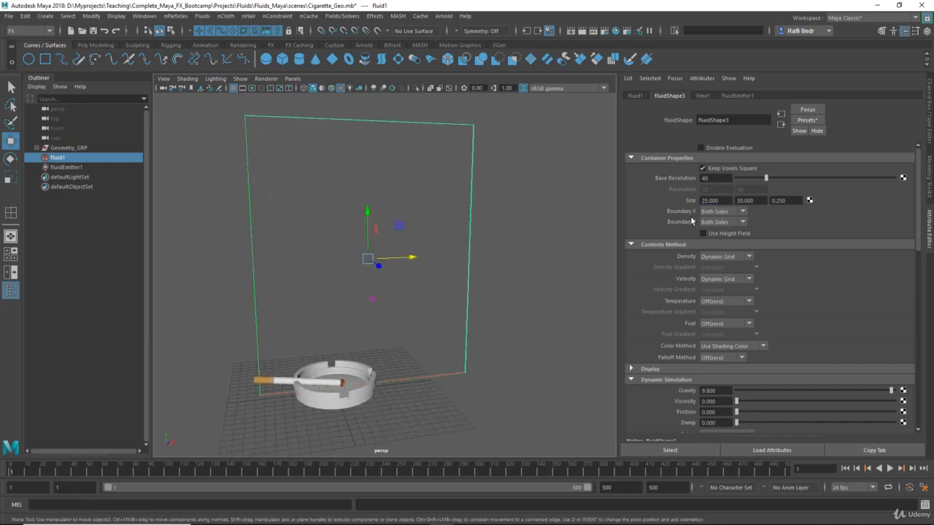
pyautogui.moveTo(722, 201); pyautogui.dragTo(646, 200)
pyautogui.write('30')
pyautogui.press('Return')
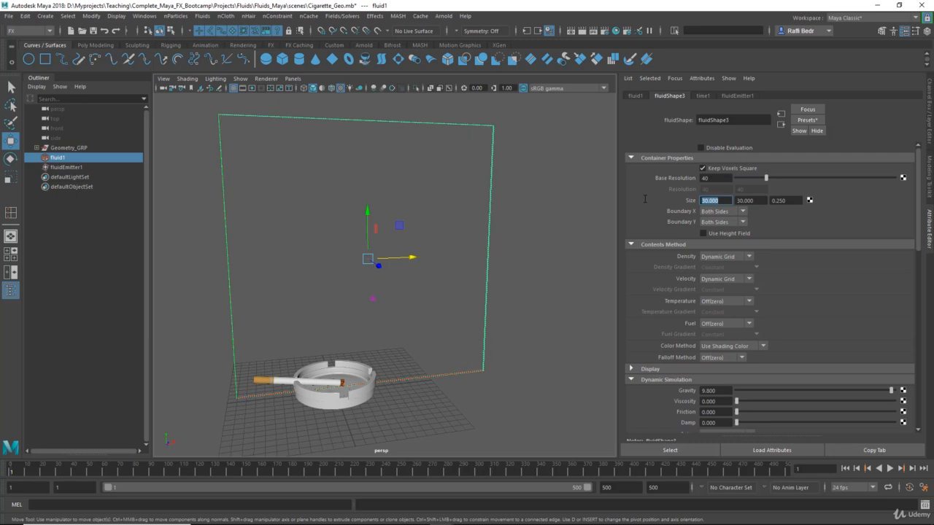
pyautogui.keyDown('alt'); pyautogui.moveTo(409, 259); pyautogui.dragTo(427, 248); pyautogui.keyUp('alt')
# Step: Move fluidEmitter1 down and across onto the burning tip of the cigarette
pyautogui.click(66, 169)
pyautogui.moveTo(434, 216); pyautogui.dragTo(402, 314)
pyautogui.keyDown('alt'); pyautogui.moveTo(402, 314); pyautogui.dragTo(438, 255, button='middle'); pyautogui.keyUp('alt')
pyautogui.keyDown('alt'); pyautogui.moveTo(416, 263); pyautogui.dragTo(460, 267, button='right'); pyautogui.keyUp('alt')
pyautogui.keyDown('alt'); pyautogui.moveTo(445, 252); pyautogui.dragTo(438, 281); pyautogui.keyUp('alt')
pyautogui.keyDown('alt'); pyautogui.moveTo(438, 281); pyautogui.dragTo(514, 287, button='right'); pyautogui.keyUp('alt')
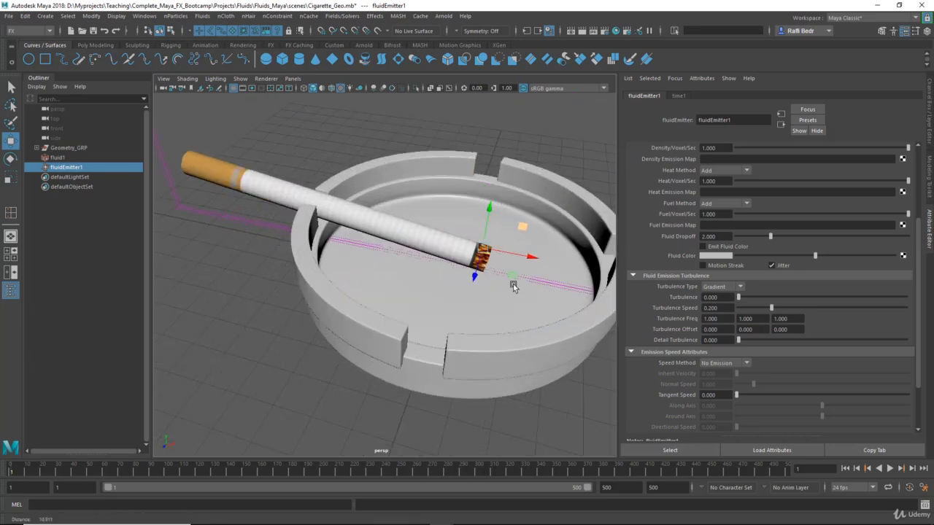
pyautogui.keyDown('alt'); pyautogui.moveTo(514, 287); pyautogui.dragTo(433, 261); pyautogui.keyUp('alt')
pyautogui.keyDown('alt'); pyautogui.moveTo(434, 261); pyautogui.dragTo(365, 248, button='right'); pyautogui.keyUp('alt')
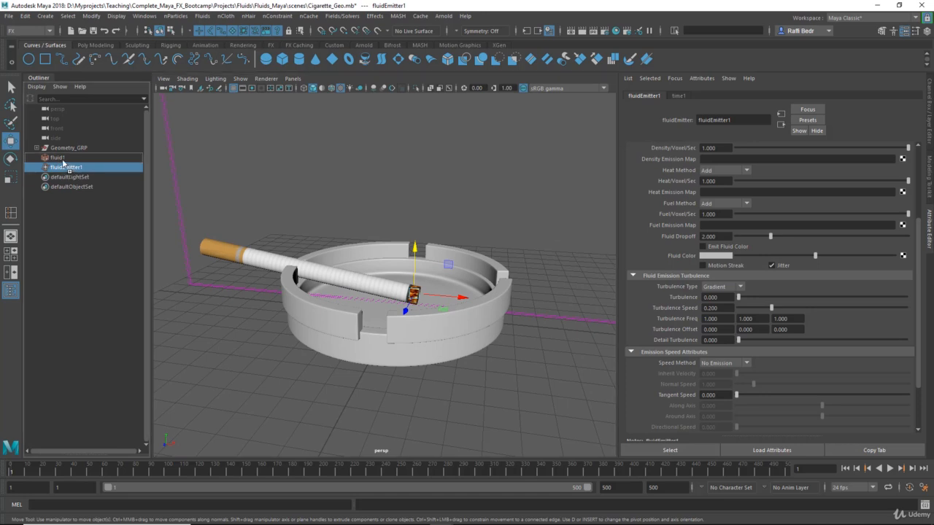
# Step: Parent fluidEmitter1 back under fluid1 and select the fluid container
pyautogui.moveTo(63, 160); pyautogui.dragTo(63, 159, button='middle')
pyautogui.click(62, 158)
pyautogui.click(69, 166)
pyautogui.click(66, 158)
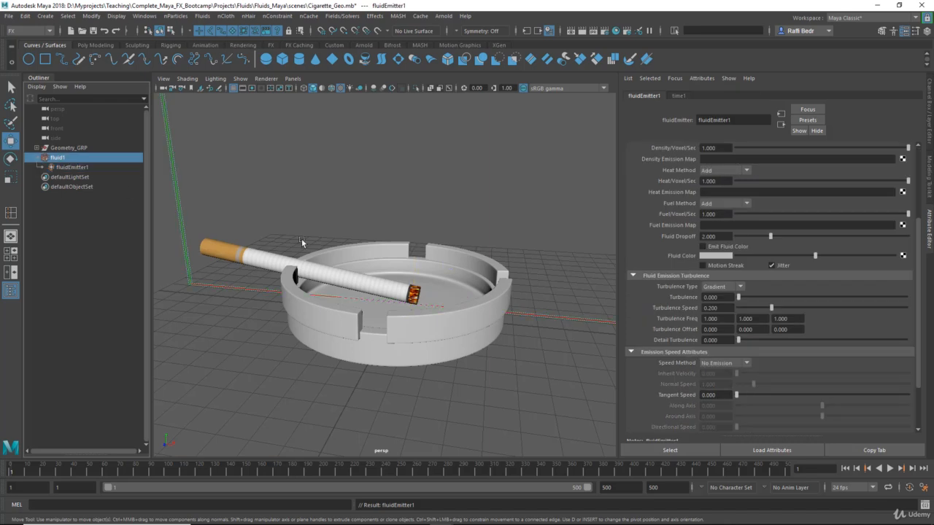
# Step: Frame the fluid container and play the simulation to about frame 162 to watch the smoke rise
pyautogui.press('f')
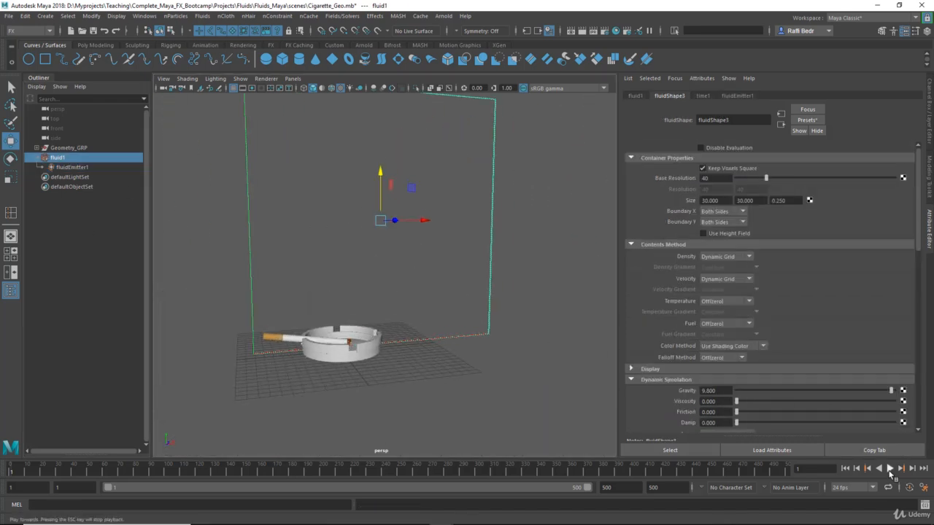
pyautogui.click(890, 469)
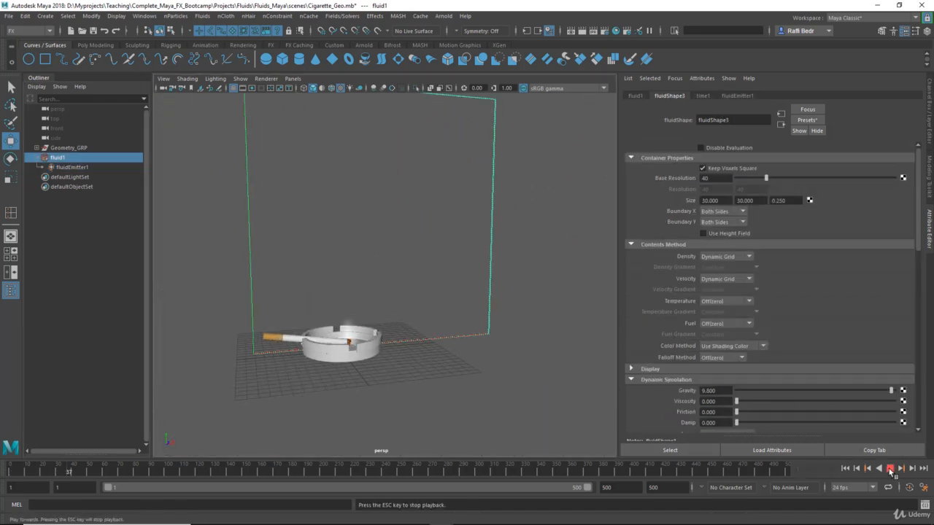
pyautogui.click(890, 469)
pyautogui.keyDown('alt'); pyautogui.moveTo(405, 321); pyautogui.dragTo(411, 295, button='middle'); pyautogui.keyUp('alt')
pyautogui.scroll(3, 412, 295)
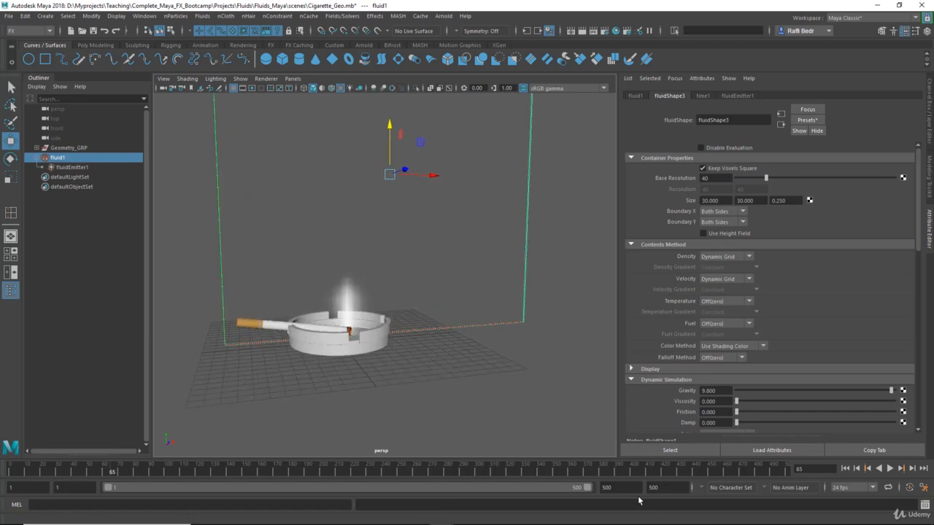
pyautogui.moveTo(622, 488); pyautogui.dragTo(569, 490)
pyautogui.keyDown('alt'); pyautogui.moveTo(458, 334); pyautogui.dragTo(457, 362, button='middle'); pyautogui.keyUp('alt')
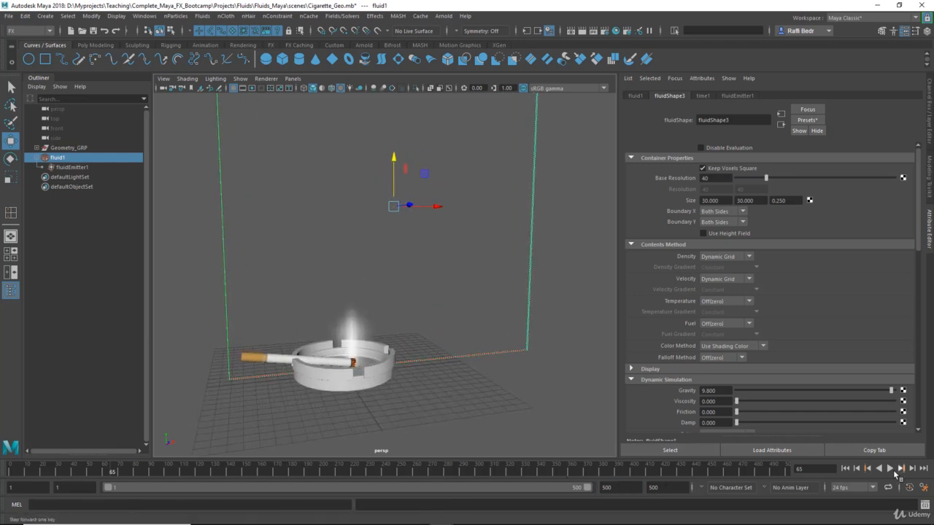
pyautogui.click(890, 469)
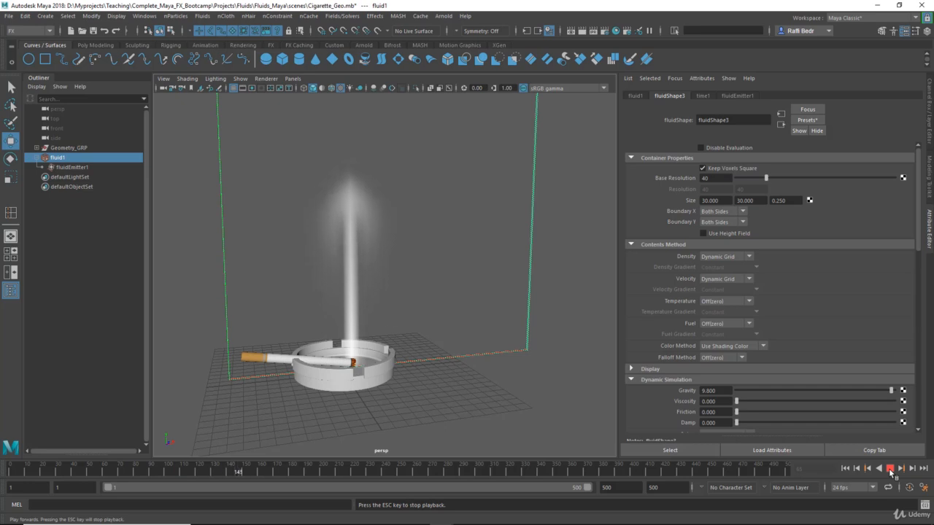
pyautogui.click(890, 469)
# Step: Examine the smoke column and its upper plume up close to judge the detail at the present base resolution
pyautogui.keyDown('alt'); pyautogui.moveTo(473, 298); pyautogui.dragTo(375, 280); pyautogui.keyUp('alt')
pyautogui.keyDown('alt'); pyautogui.moveTo(376, 280); pyautogui.dragTo(396, 318, button='right'); pyautogui.keyUp('alt')
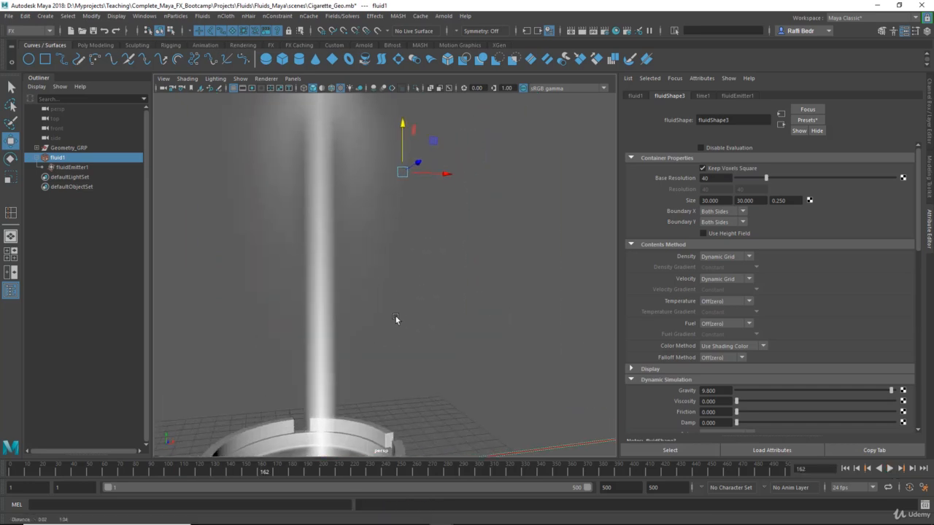
pyautogui.keyDown('alt'); pyautogui.moveTo(396, 319); pyautogui.dragTo(417, 424, button='middle'); pyautogui.keyUp('alt')
pyautogui.keyDown('alt'); pyautogui.moveTo(417, 423); pyautogui.dragTo(470, 334, button='right'); pyautogui.keyUp('alt')
pyautogui.keyDown('alt'); pyautogui.moveTo(470, 334); pyautogui.dragTo(408, 276); pyautogui.keyUp('alt')
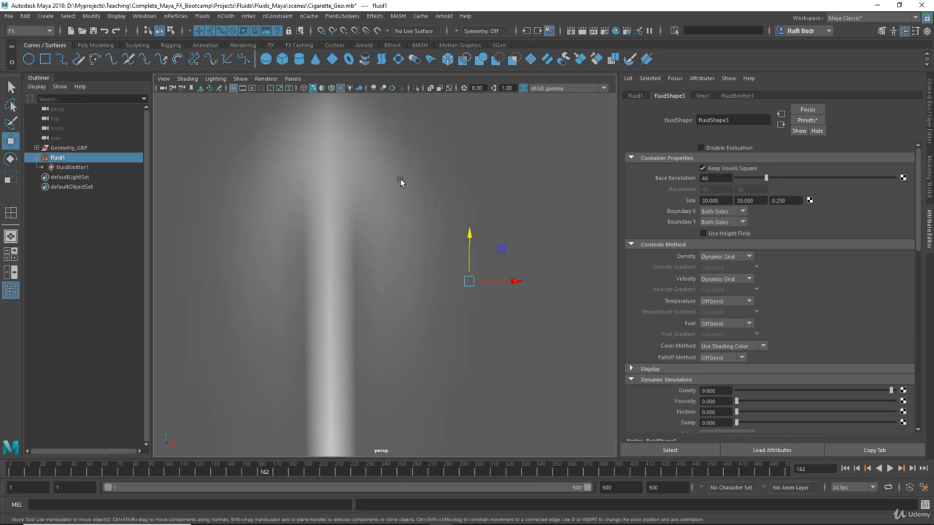
pyautogui.keyDown('alt'); pyautogui.moveTo(400, 178); pyautogui.dragTo(450, 312, button='middle'); pyautogui.keyUp('alt')
pyautogui.keyDown('alt'); pyautogui.moveTo(450, 312); pyautogui.dragTo(562, 363, button='right'); pyautogui.keyUp('alt')
pyautogui.keyDown('alt'); pyautogui.moveTo(449, 308); pyautogui.dragTo(471, 339); pyautogui.keyUp('alt')
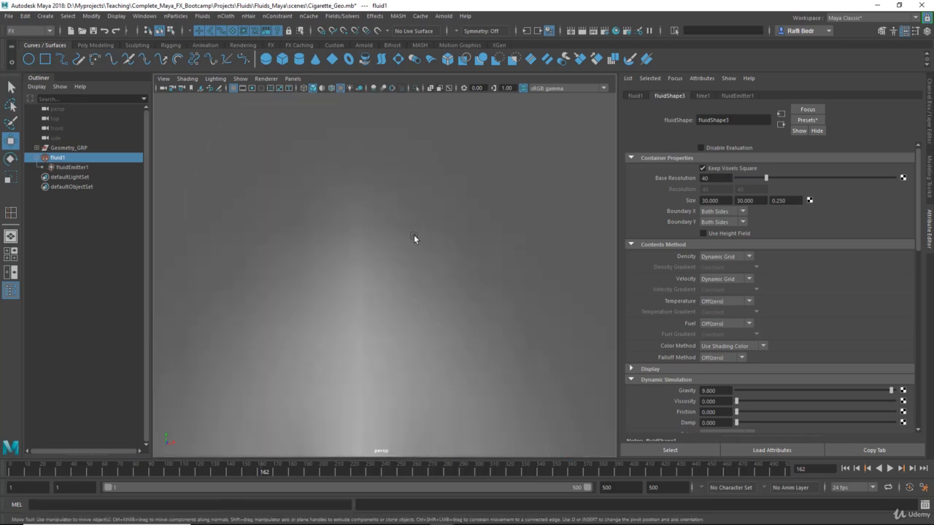
pyautogui.keyDown('alt'); pyautogui.moveTo(414, 237); pyautogui.dragTo(313, 288, button='right'); pyautogui.keyUp('alt')
pyautogui.keyDown('alt'); pyautogui.moveTo(313, 287); pyautogui.dragTo(524, 301); pyautogui.keyUp('alt')
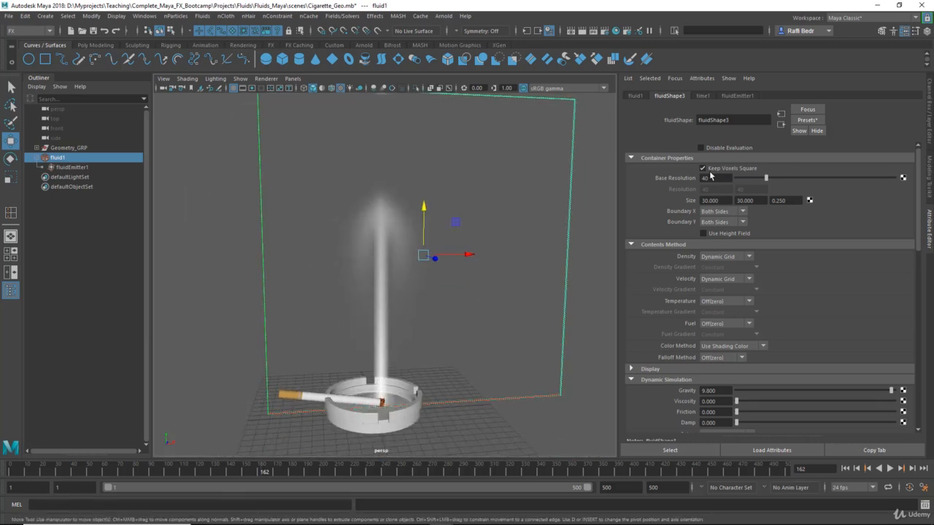
# Step: Set the fluid container's base resolution to 160 and replay the simulation from the start to about frame 155
pyautogui.moveTo(711, 178); pyautogui.dragTo(644, 178)
pyautogui.write('160')
pyautogui.press('Return')
pyautogui.scroll(-3, 478, 320)
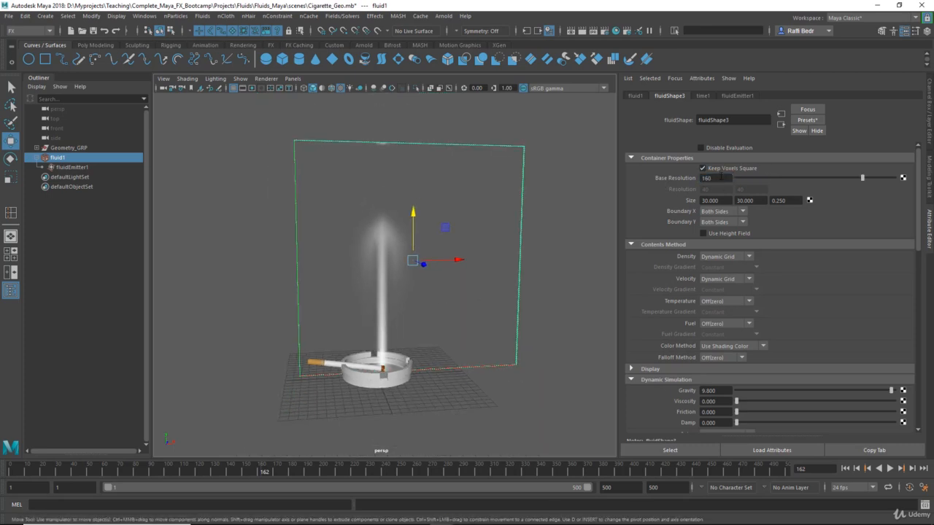
pyautogui.click(845, 468)
pyautogui.click(890, 468)
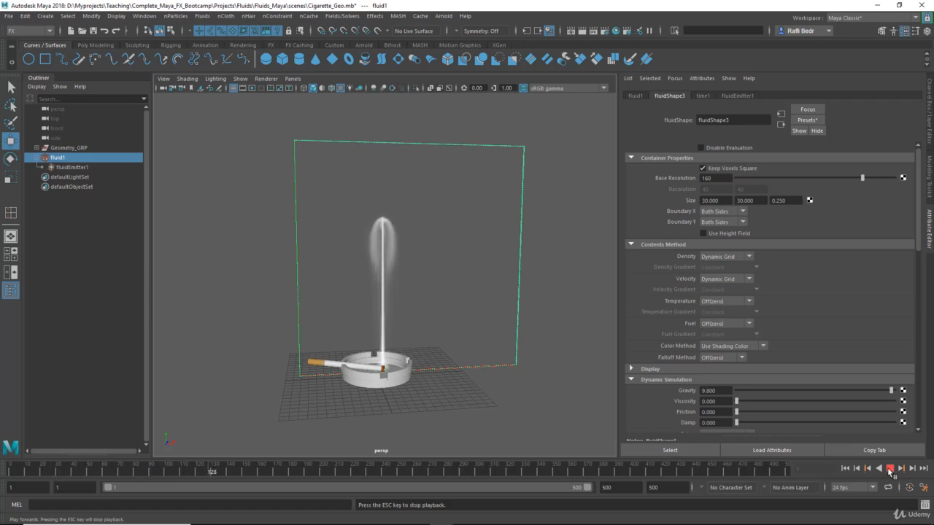
pyautogui.click(890, 468)
pyautogui.keyDown('alt'); pyautogui.moveTo(494, 328); pyautogui.dragTo(504, 332); pyautogui.keyUp('alt')
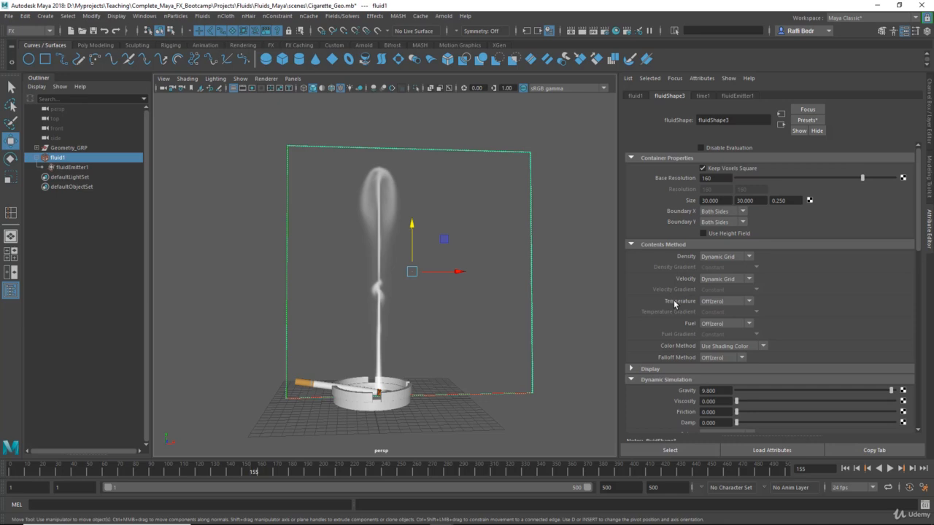
pyautogui.click(718, 302)
pyautogui.click(710, 312)
pyautogui.keyDown('alt'); pyautogui.moveTo(476, 256); pyautogui.dragTo(477, 274, button='middle'); pyautogui.keyUp('alt')
pyautogui.keyDown('alt'); pyautogui.moveTo(476, 275); pyautogui.dragTo(532, 297, button='right'); pyautogui.keyUp('alt')
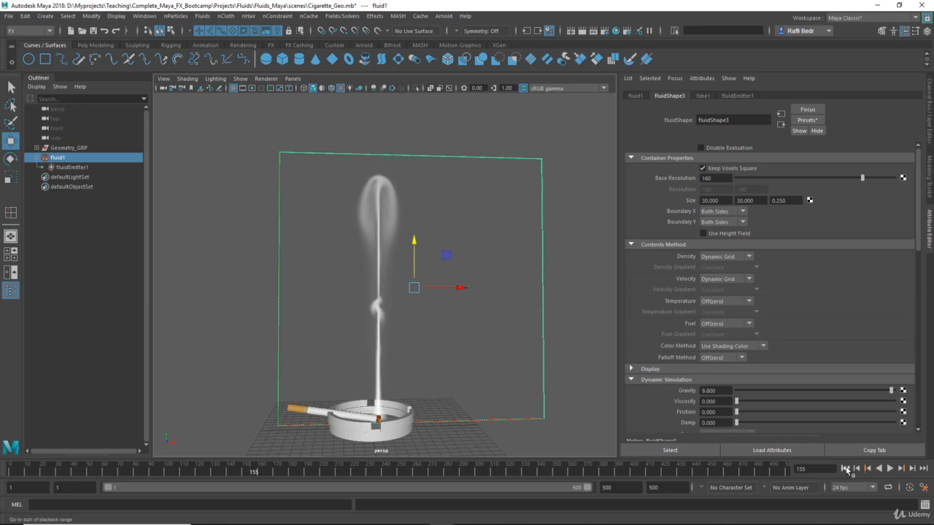
# Step: Set the container's Velocity contents to Off(zero), replay the simulation to about frame 60 and rewind to the start
pyautogui.click(723, 281)
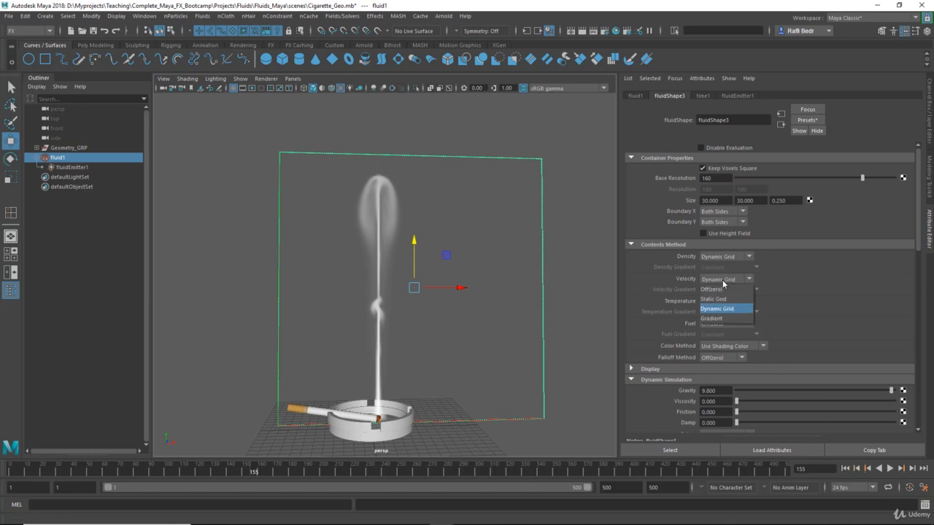
pyautogui.click(712, 289)
pyautogui.click(845, 469)
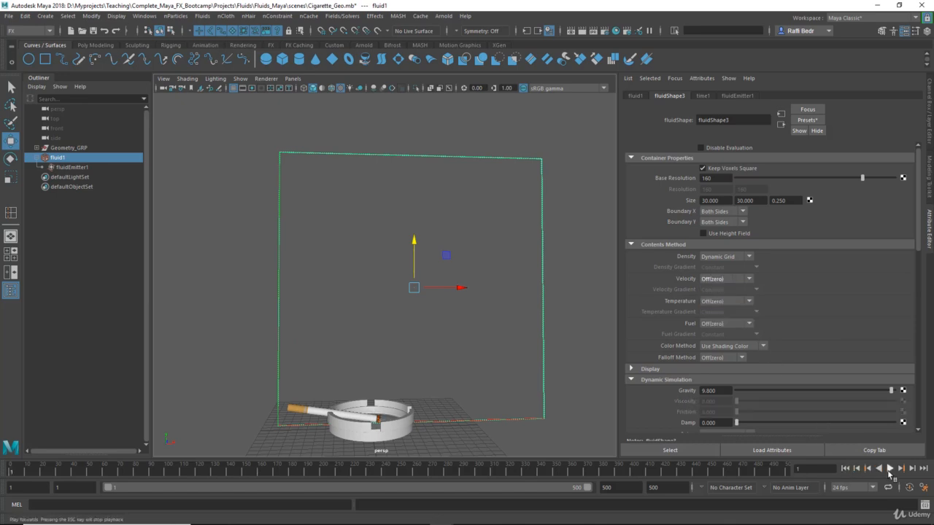
pyautogui.click(889, 470)
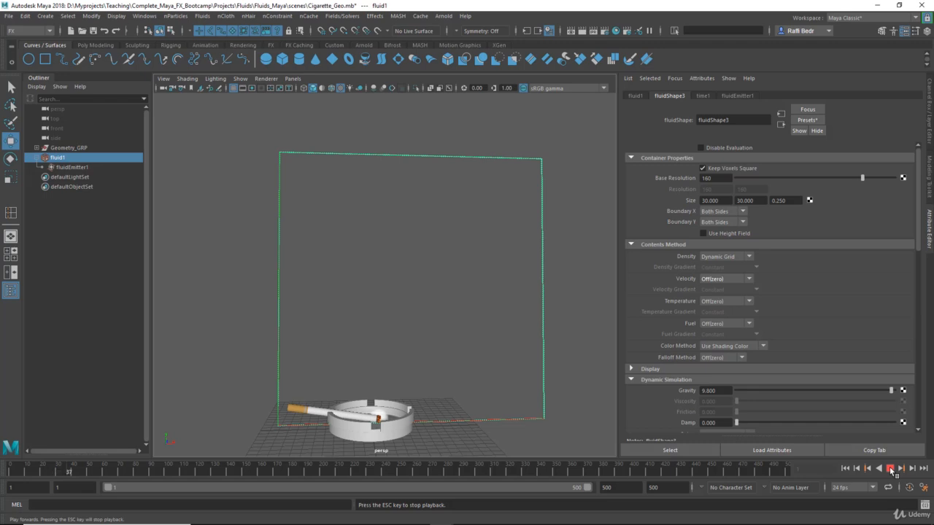
pyautogui.click(890, 469)
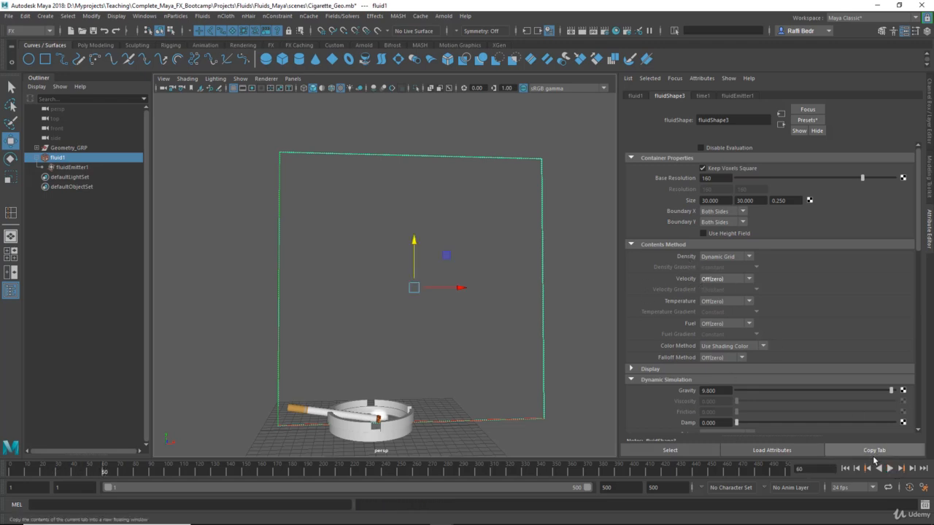
pyautogui.click(845, 469)
# Step: Set the container's Velocity contents back to Dynamic Grid
pyautogui.keyDown('alt'); pyautogui.moveTo(420, 374); pyautogui.dragTo(424, 354, button='middle'); pyautogui.keyUp('alt')
pyautogui.keyDown('alt'); pyautogui.moveTo(424, 353); pyautogui.dragTo(435, 361, button='right'); pyautogui.keyUp('alt')
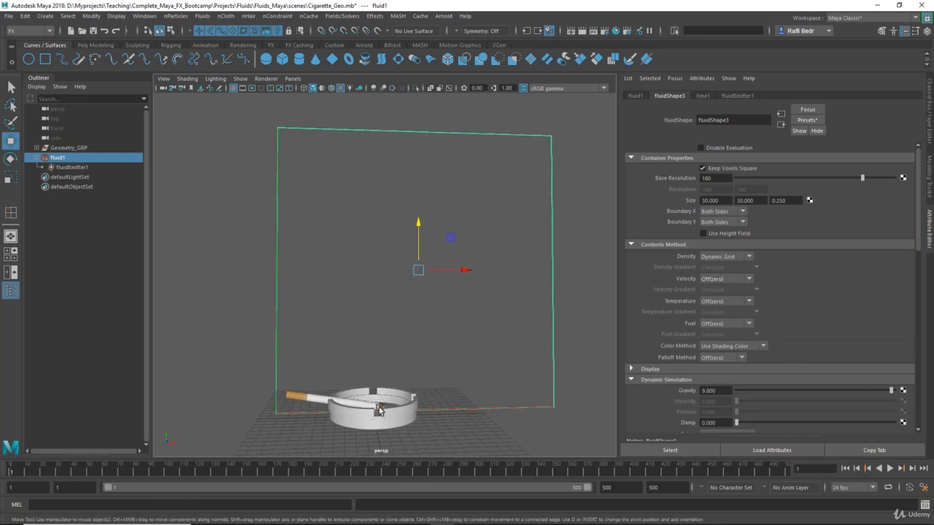
pyautogui.click(723, 281)
pyautogui.click(730, 308)
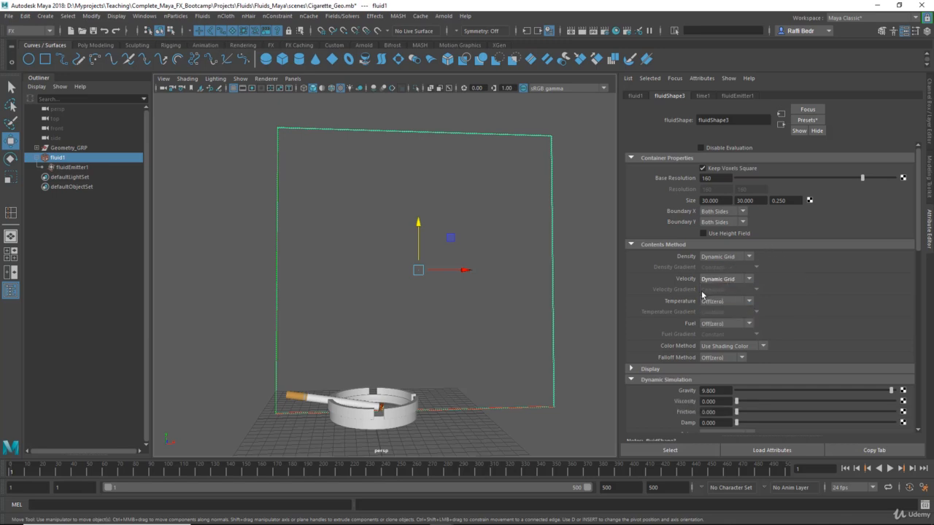
# Step: Test the simulation with the Density contents set to Off(zero), playing to about frame 92, and return Density to Dynamic Grid
pyautogui.click(729, 257)
pyautogui.click(719, 268)
pyautogui.click(890, 468)
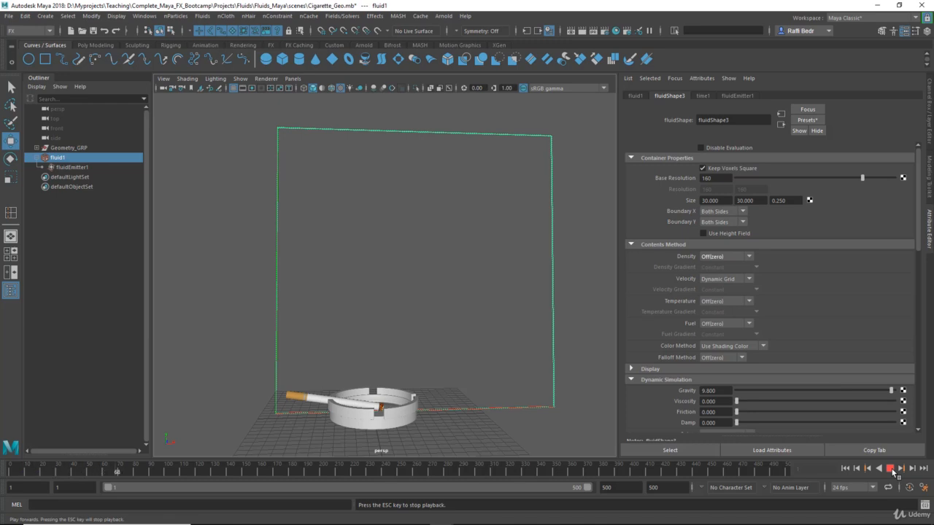
pyautogui.click(891, 469)
pyautogui.click(728, 257)
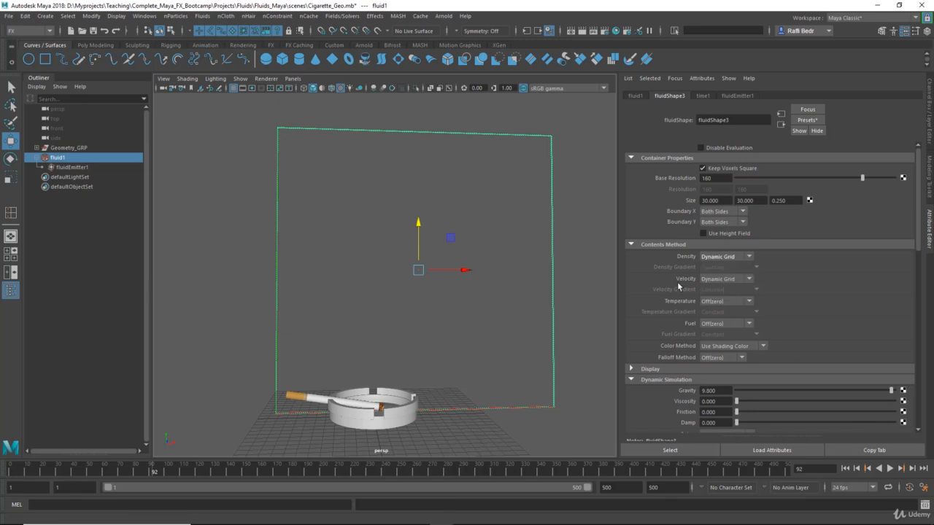
# Step: Examine the container's Gravity, Viscosity, Friction and Damp settings for the dynamic simulation alongside the ashtray view
pyautogui.scroll(-1, 677, 282)
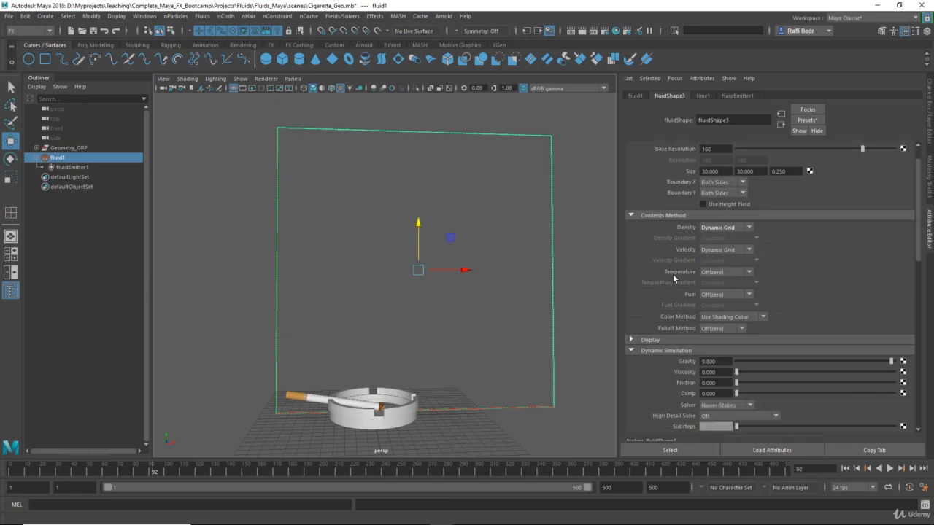
pyautogui.scroll(-3, 675, 310)
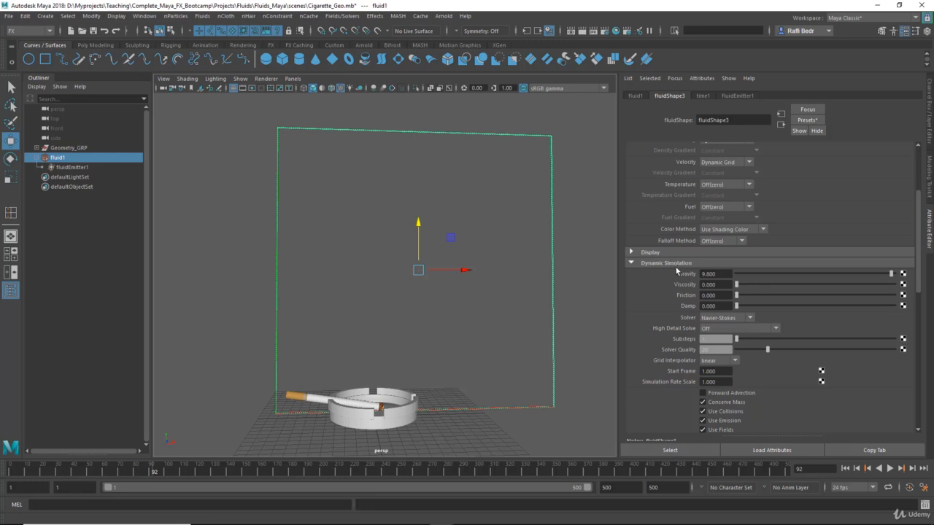
pyautogui.scroll(2, 456, 280)
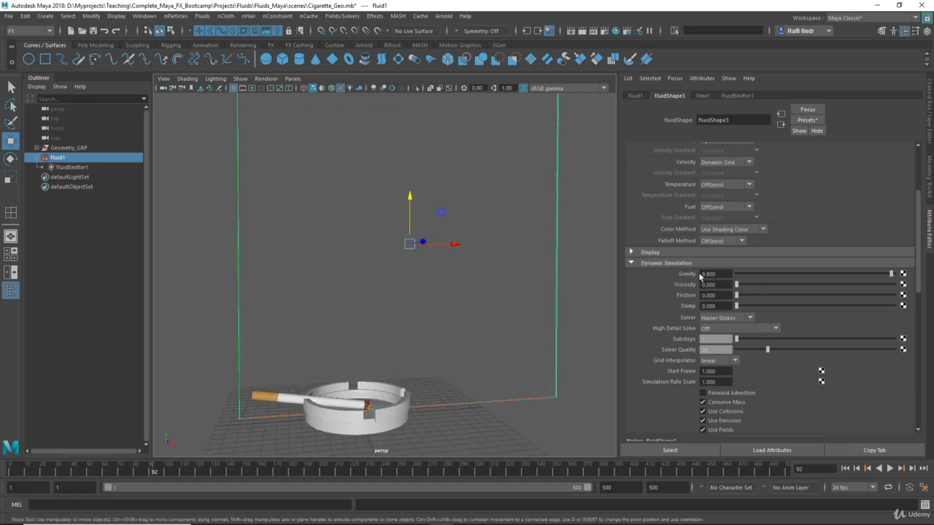
pyautogui.keyDown('alt'); pyautogui.moveTo(416, 287); pyautogui.dragTo(420, 305, button='middle'); pyautogui.keyUp('alt')
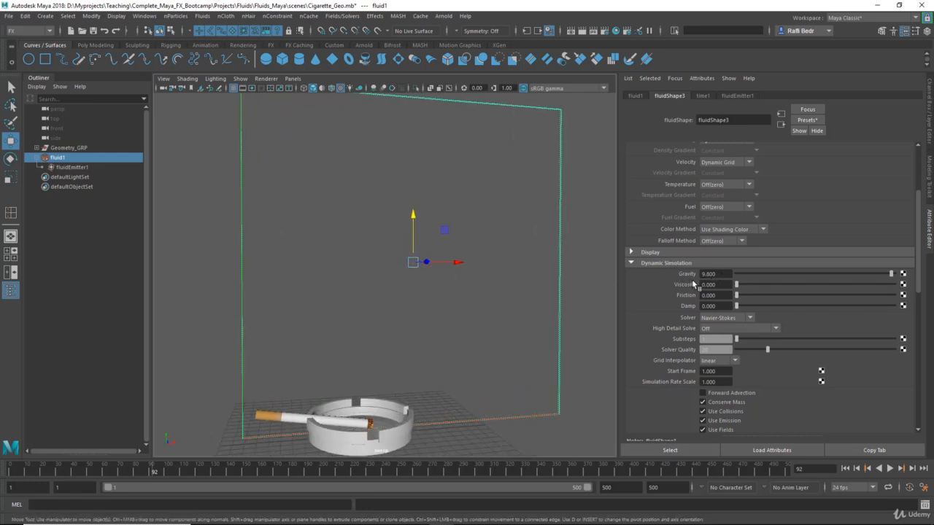
pyautogui.scroll(-1, 421, 298)
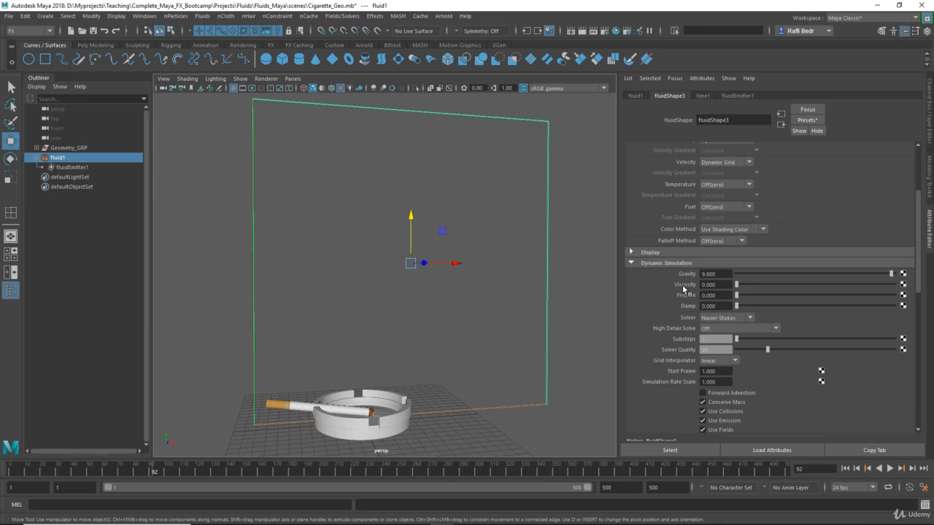
pyautogui.scroll(-2, 400, 359)
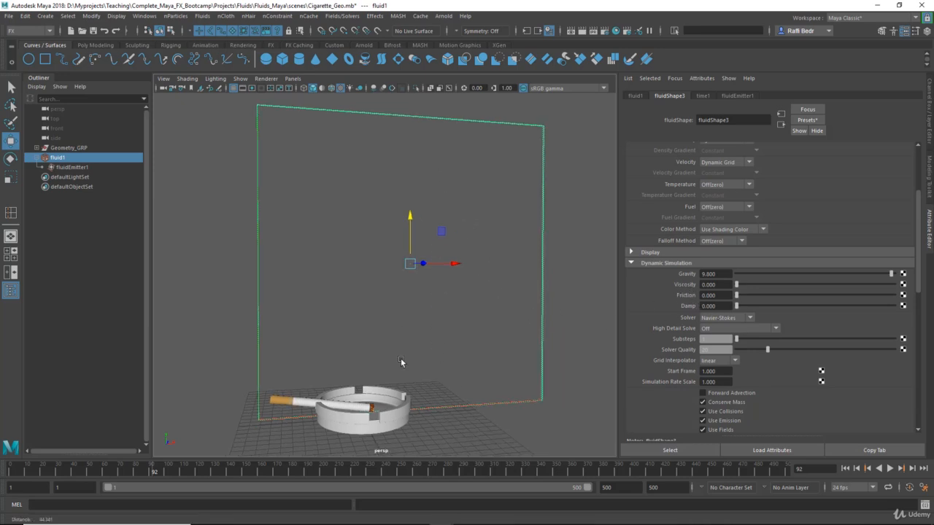
pyautogui.scroll(1, 413, 337)
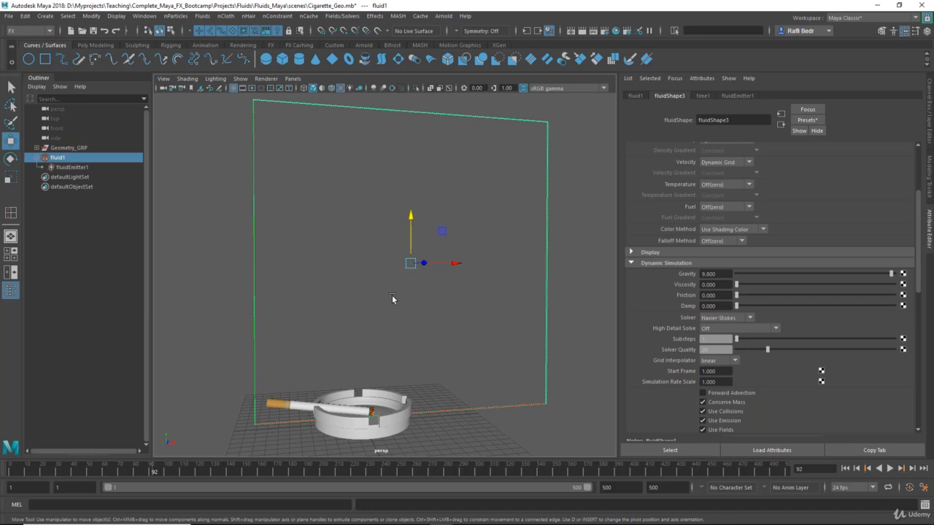
pyautogui.scroll(-1, 449, 329)
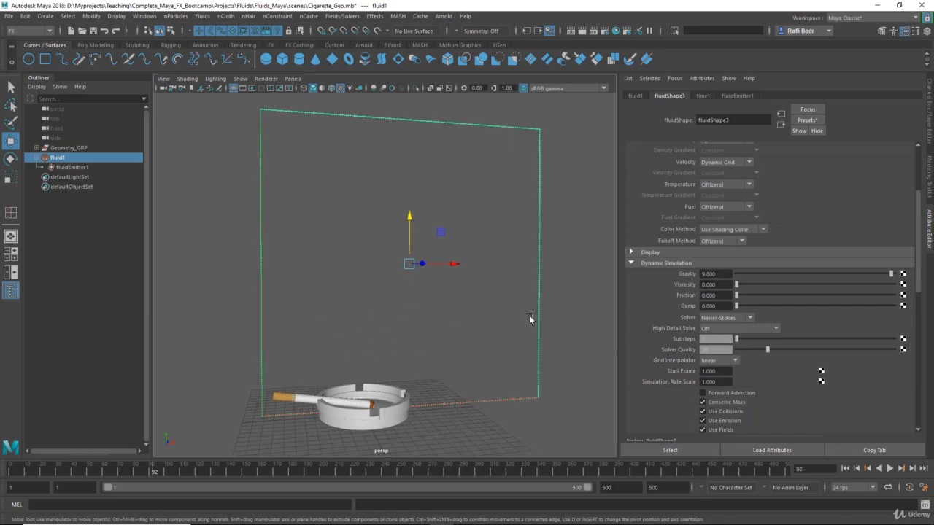
pyautogui.scroll(1, 406, 321)
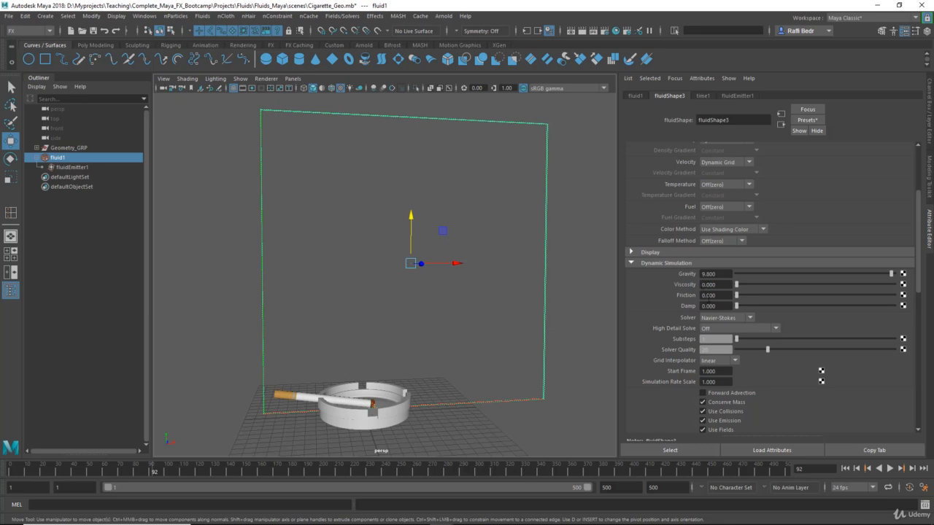
pyautogui.scroll(1, 460, 303)
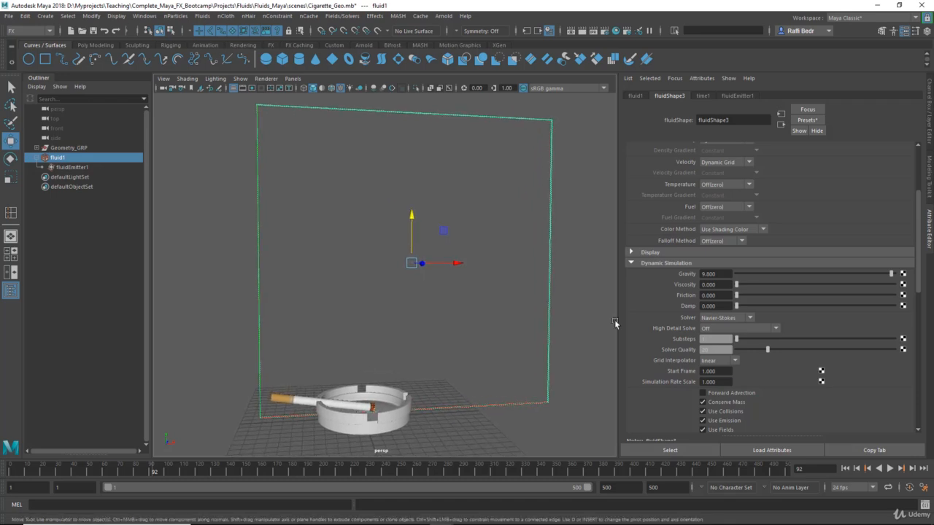
# Step: Set the fluid's Damp to 0.5 and replay the simulation from the start to about frame 85
pyautogui.click(708, 306)
pyautogui.write('0.5')
pyautogui.press('Return')
pyautogui.click(845, 468)
pyautogui.click(890, 468)
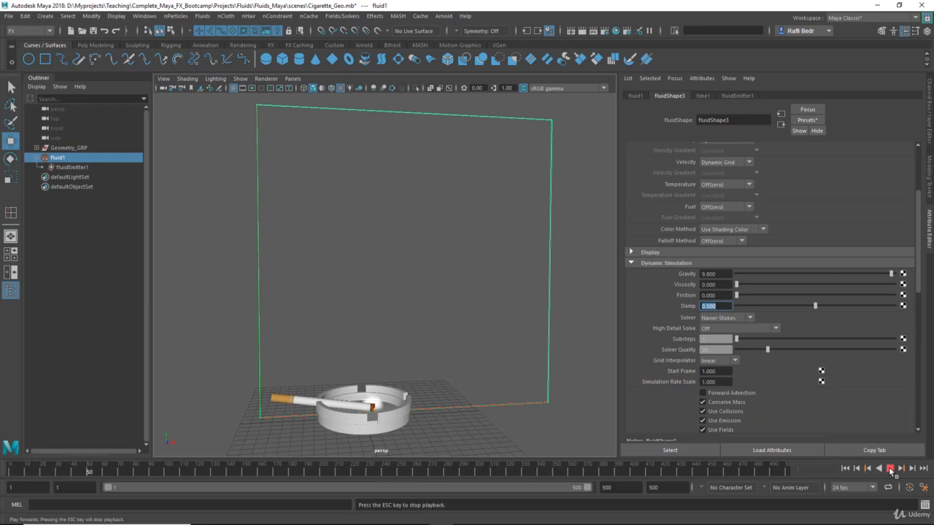
pyautogui.press('Escape')
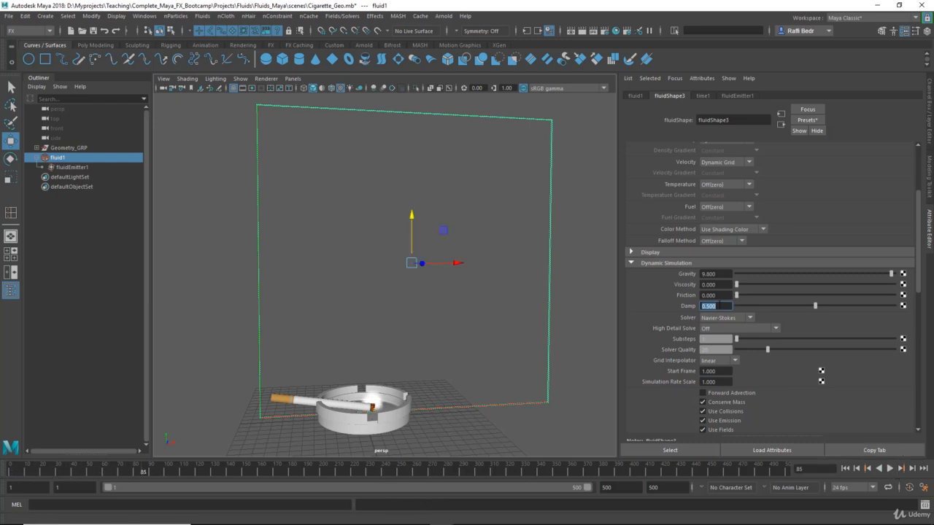
# Step: Set the fluid's Damp back to 0
pyautogui.click(721, 305)
pyautogui.doubleClick(721, 306)
pyautogui.click(721, 306)
pyautogui.moveTo(722, 306); pyautogui.dragTo(694, 307)
# Step: Try the Spring Mesh solver on the fluid container, and set the solver back to Navier-Stokes
pyautogui.click(731, 318)
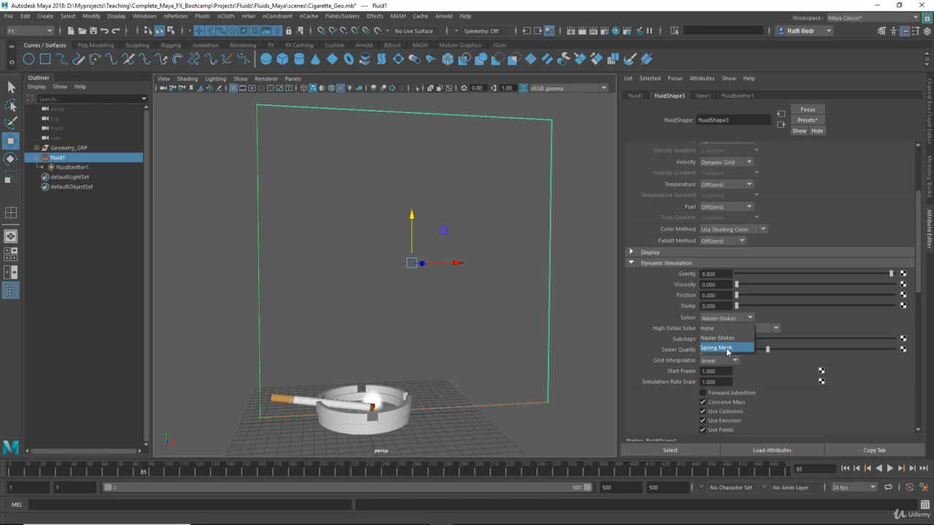
pyautogui.click(726, 349)
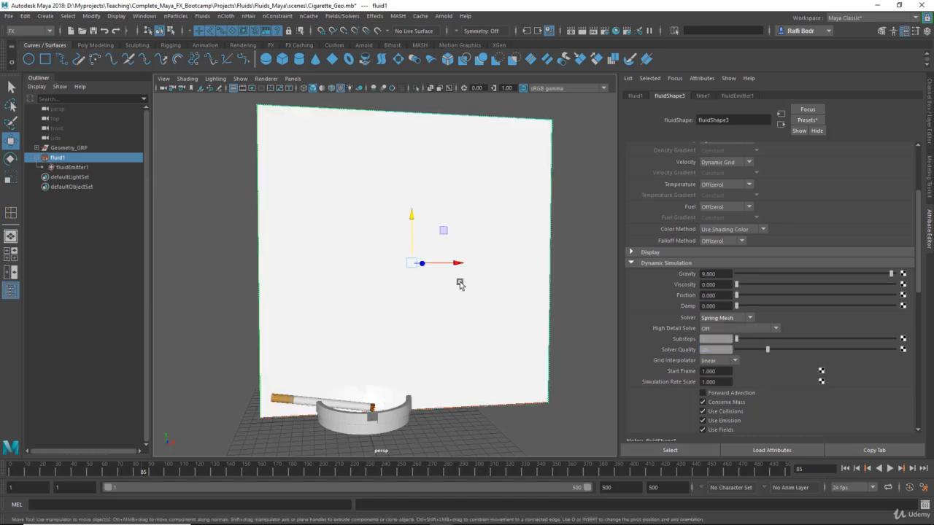
pyautogui.moveTo(459, 282)
pyautogui.keyDown('alt'); pyautogui.mouseDown()
pyautogui.moveTo(545, 286)
pyautogui.moveTo(463, 288)
pyautogui.moveTo(476, 283)
pyautogui.mouseUp(); pyautogui.keyUp('alt')
pyautogui.click(721, 318)
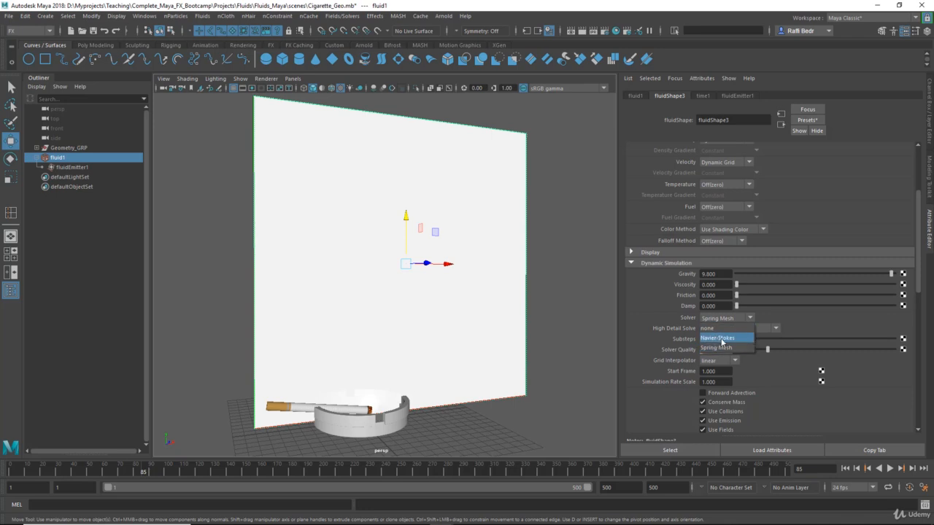
pyautogui.click(717, 338)
# Step: Set High Detail Solve to All Grids Except Velocity and replay the simulation to about frame 131
pyautogui.keyDown('alt'); pyautogui.moveTo(460, 296); pyautogui.dragTo(473, 301, button='right'); pyautogui.keyUp('alt')
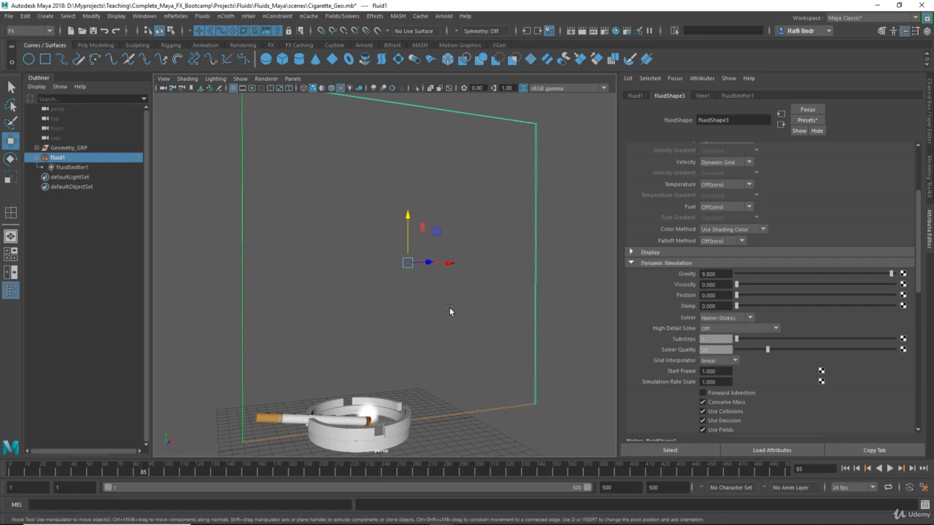
pyautogui.keyDown('alt'); pyautogui.moveTo(450, 310); pyautogui.dragTo(406, 305); pyautogui.keyUp('alt')
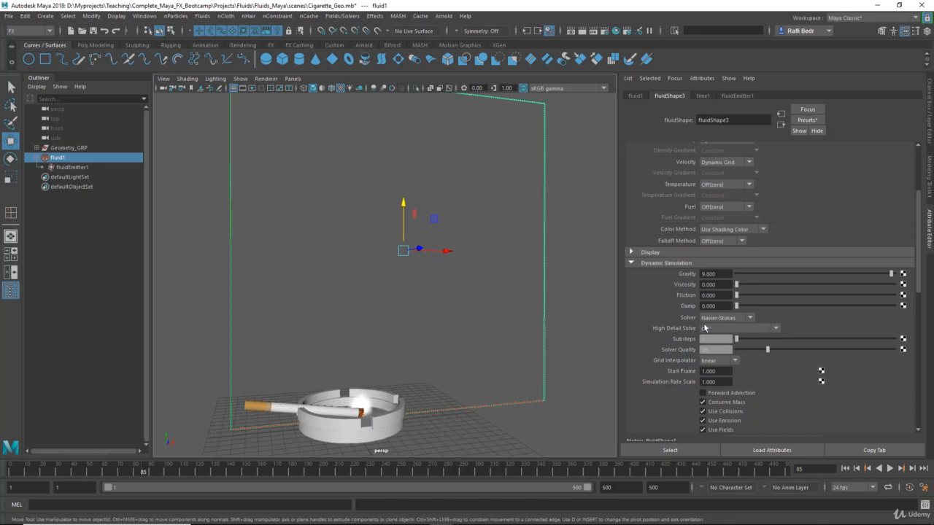
pyautogui.click(711, 330)
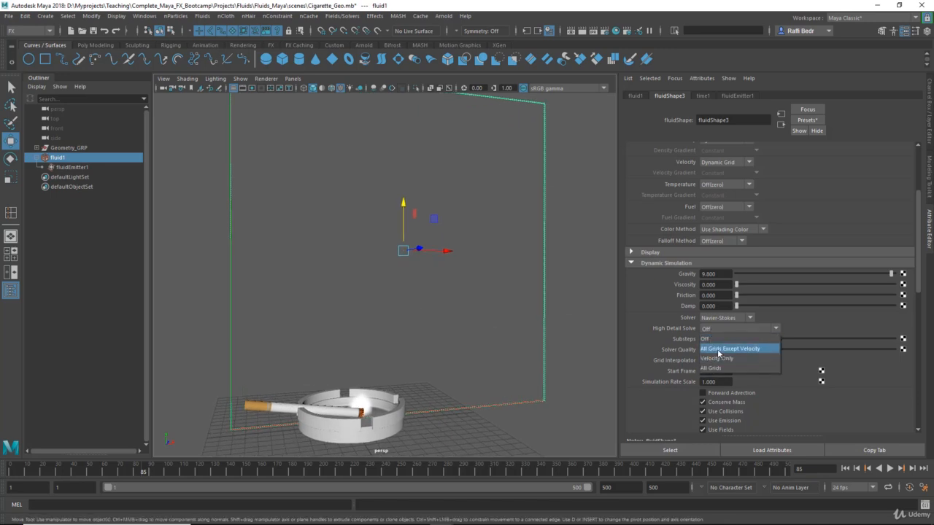
pyautogui.click(733, 349)
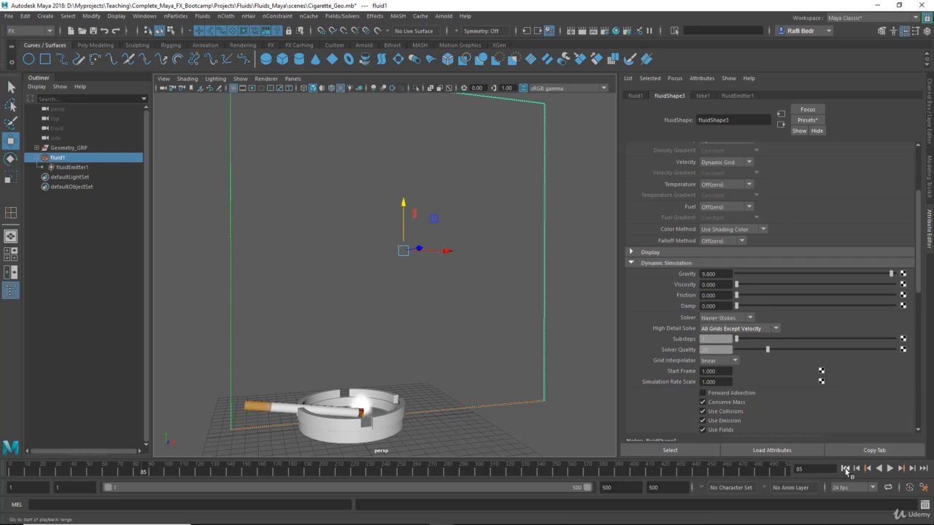
pyautogui.click(891, 469)
pyautogui.click(891, 470)
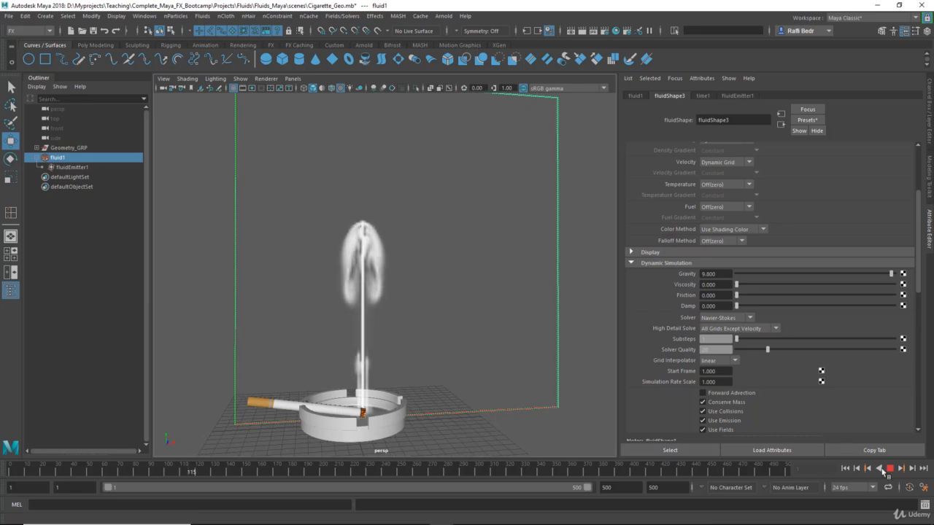
pyautogui.press('Escape')
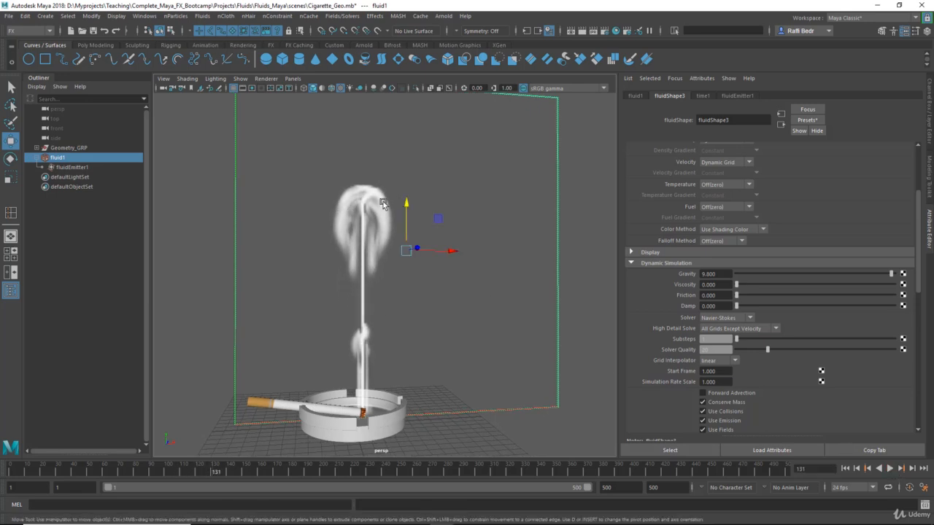
# Step: Rewind to the first frame and set the fluid container's base resolution to 300
pyautogui.click(845, 469)
pyautogui.scroll(3, 686, 365)
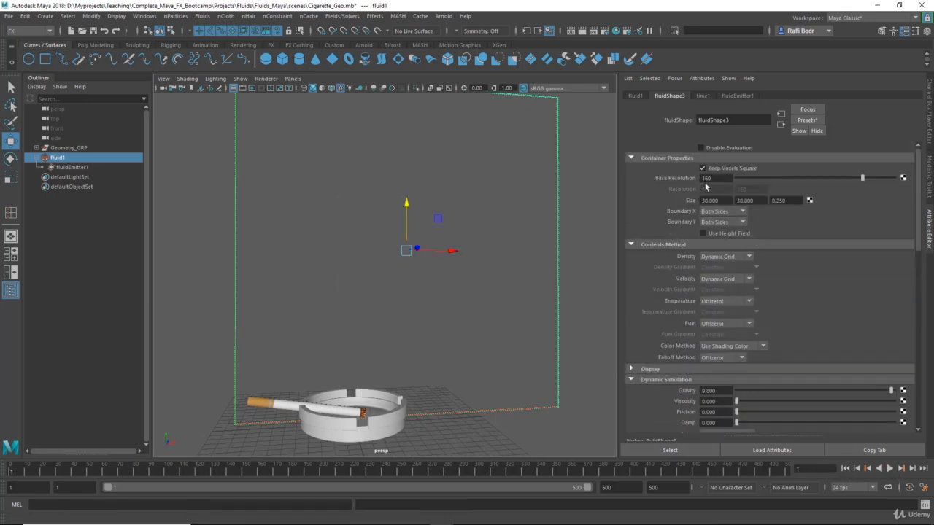
pyautogui.moveTo(715, 178); pyautogui.dragTo(672, 181)
pyautogui.press('Return')
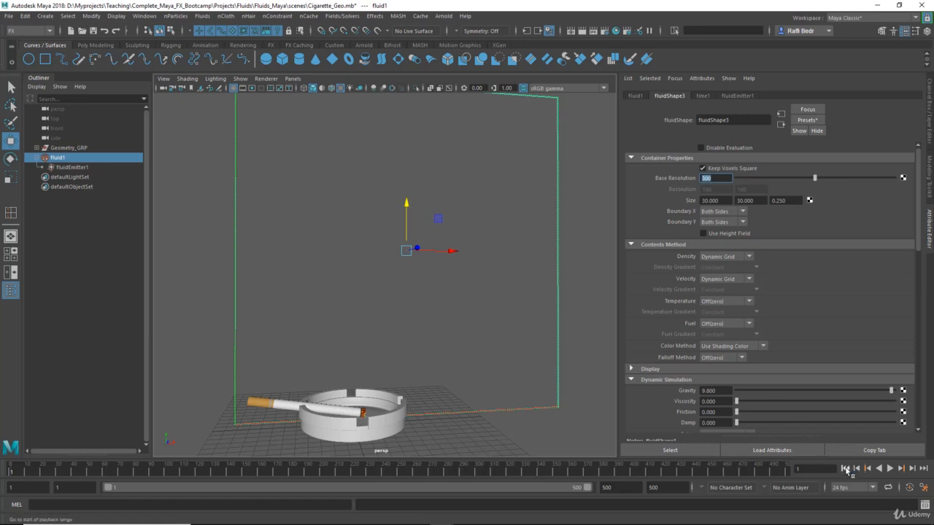
# Step: Play the simulation at the new base resolution to about frame 292 and examine the smoke detail
pyautogui.click(892, 470)
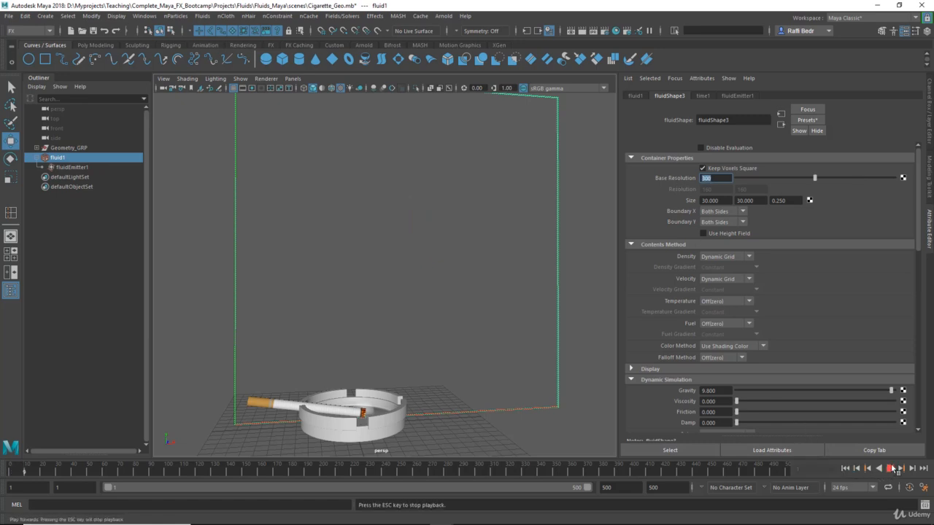
pyautogui.keyDown('alt'); pyautogui.moveTo(446, 322); pyautogui.dragTo(544, 341); pyautogui.keyUp('alt')
pyautogui.scroll(-3, 660, 358)
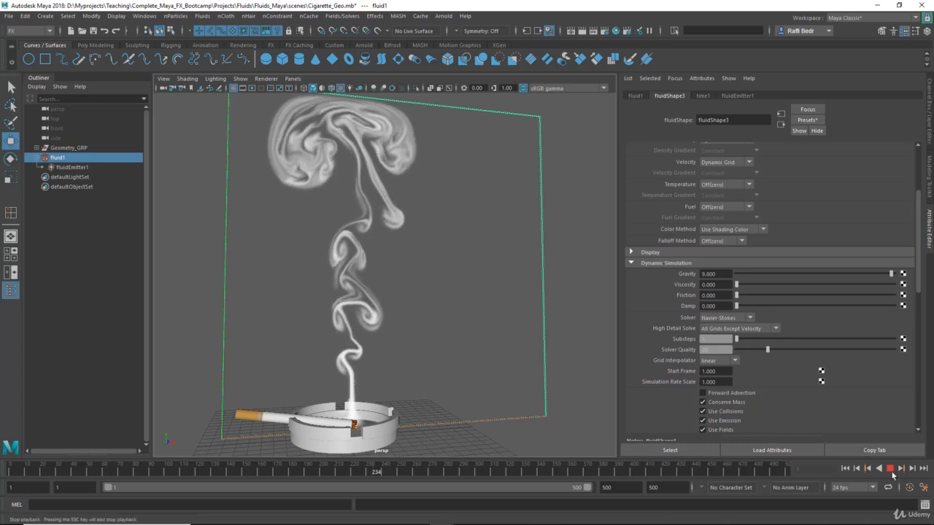
pyautogui.moveTo(468, 281)
pyautogui.keyDown('alt'); pyautogui.mouseDown()
pyautogui.moveTo(459, 281)
pyautogui.moveTo(473, 282)
pyautogui.mouseUp(); pyautogui.keyUp('alt')
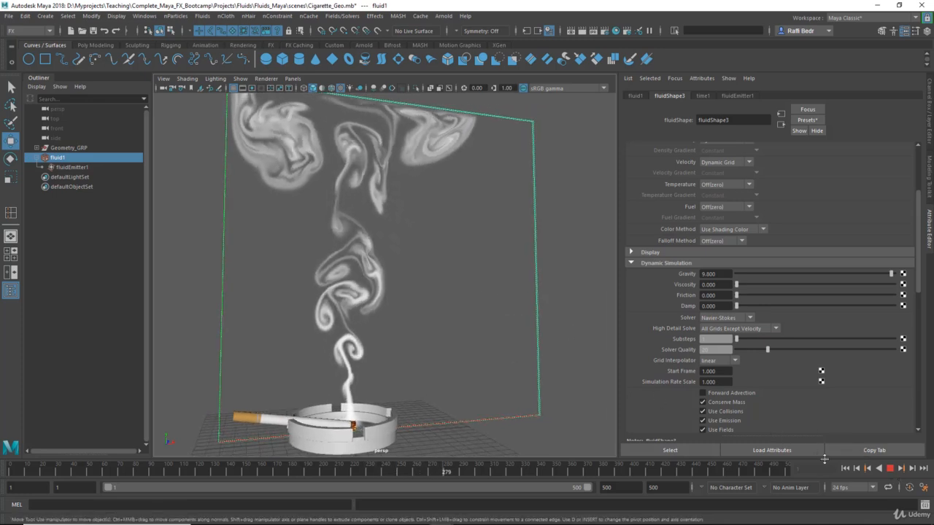
pyautogui.click(890, 470)
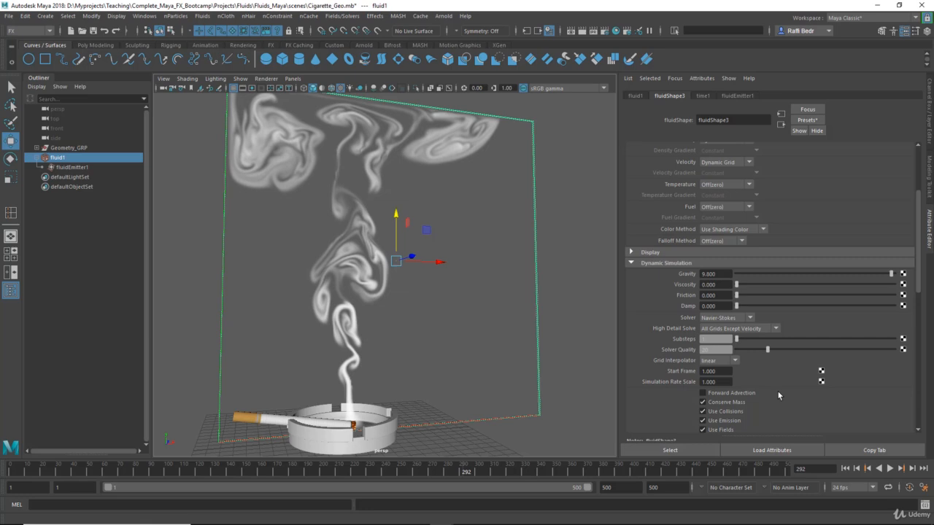
# Step: Try High Detail Solve at Velocity Only, replaying to about frame 189, and set it back to All Grids Except Velocity
pyautogui.click(709, 328)
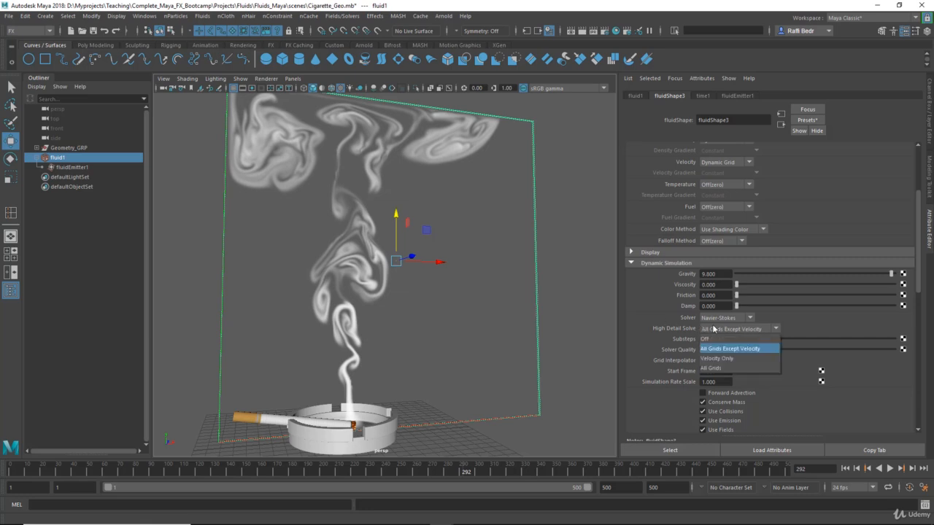
pyautogui.click(729, 360)
pyautogui.click(844, 467)
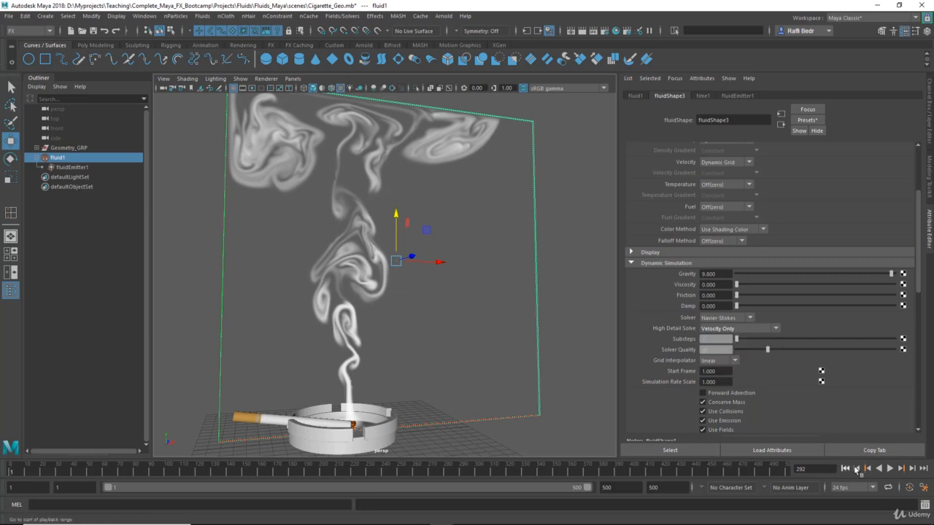
pyautogui.click(890, 469)
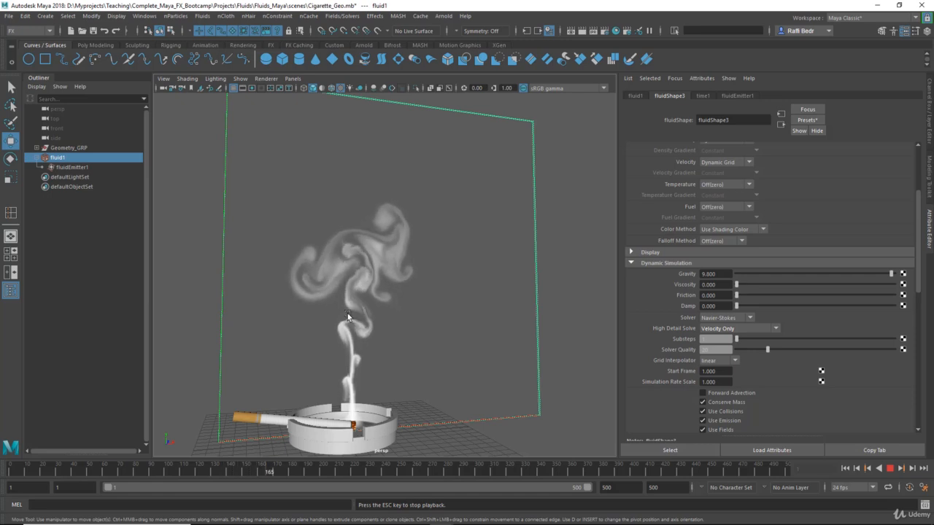
pyautogui.click(889, 468)
pyautogui.click(746, 329)
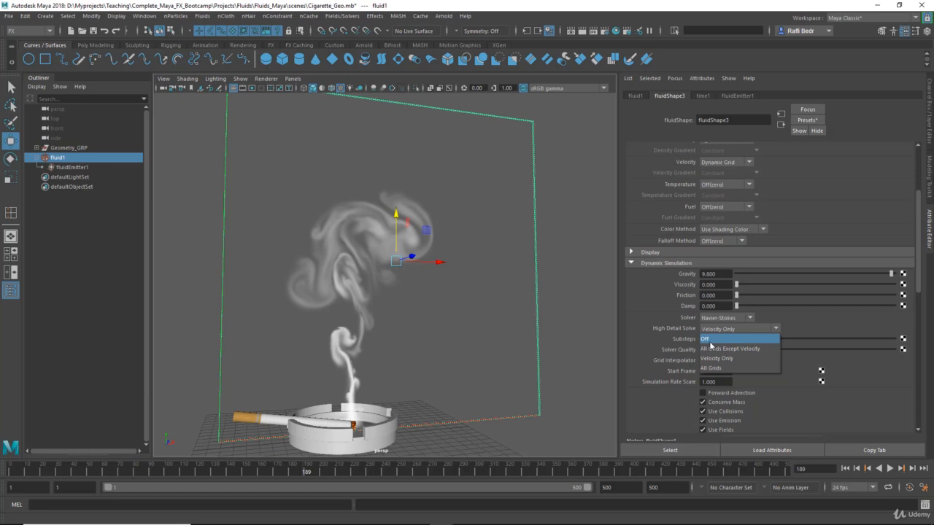
pyautogui.click(678, 340)
pyautogui.click(731, 330)
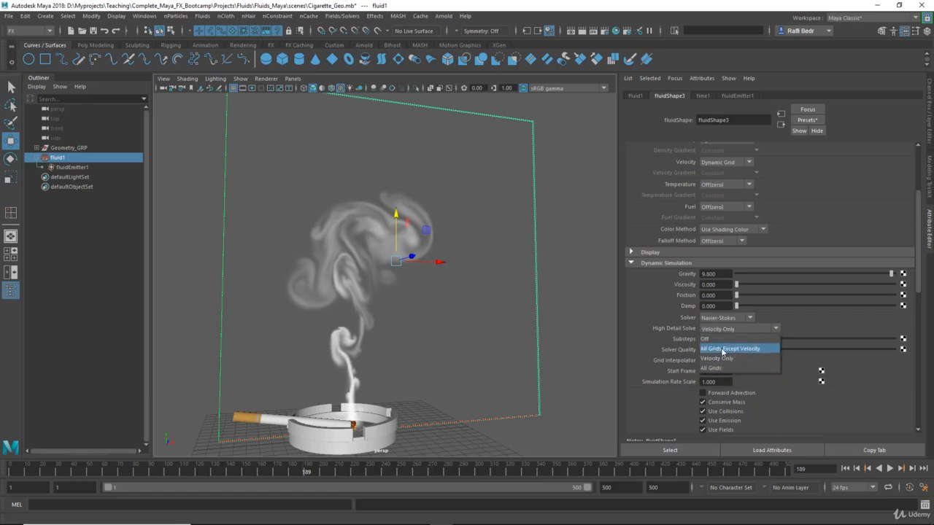
pyautogui.click(723, 349)
# Step: Replay the simulation from the first frame to about frame 126 and inspect the smoke within the whole container
pyautogui.click(846, 469)
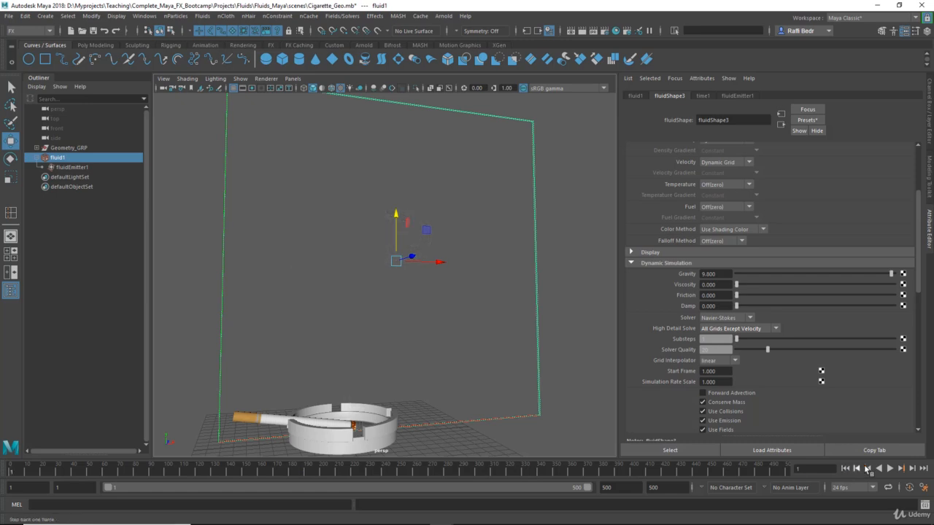
pyautogui.click(890, 468)
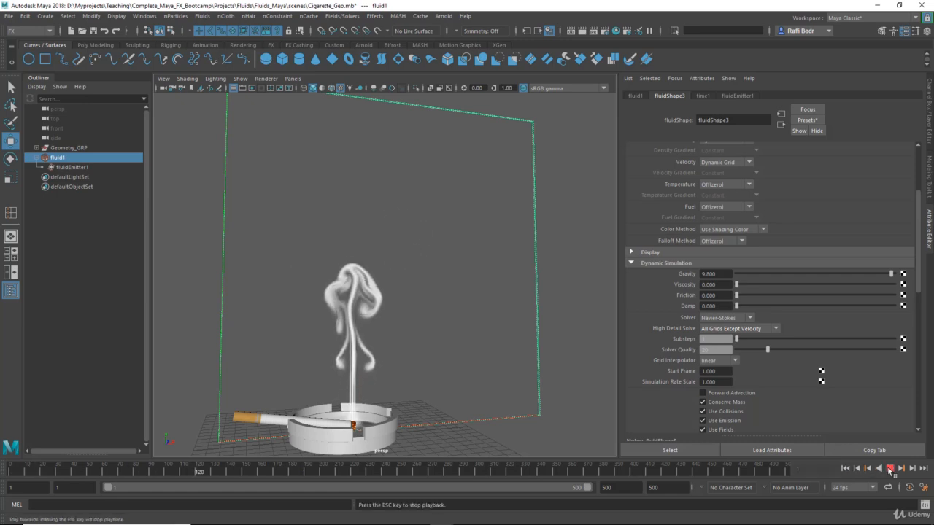
pyautogui.click(890, 468)
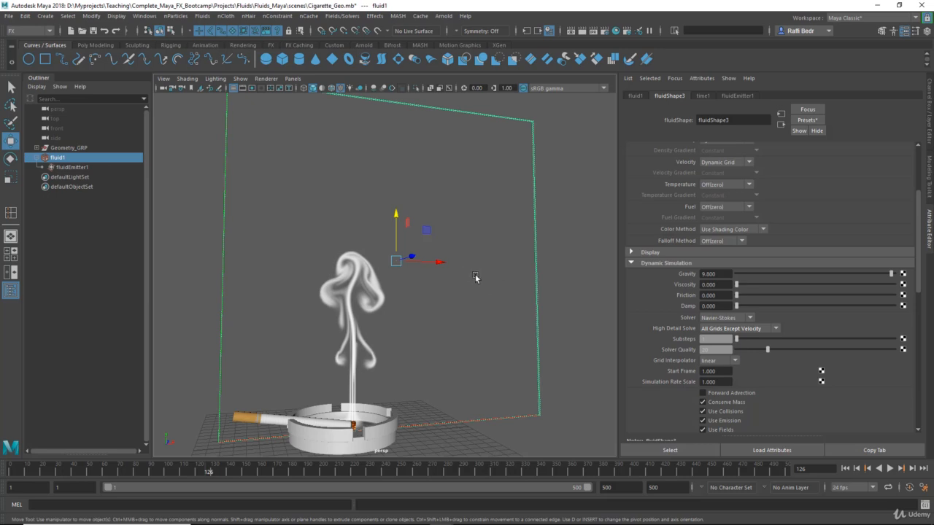
pyautogui.keyDown('alt'); pyautogui.moveTo(456, 281); pyautogui.dragTo(471, 283); pyautogui.keyUp('alt')
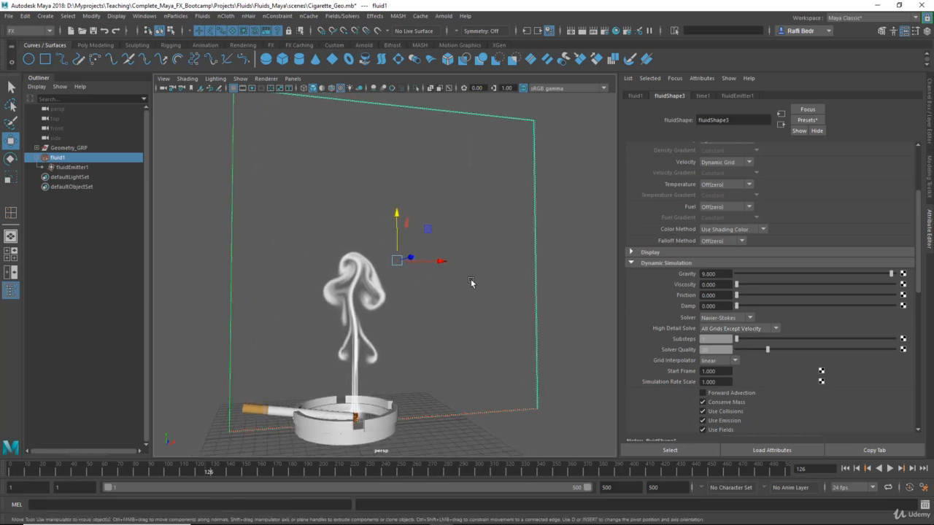
pyautogui.keyDown('alt'); pyautogui.moveTo(434, 287); pyautogui.dragTo(370, 287, button='right'); pyautogui.keyUp('alt')
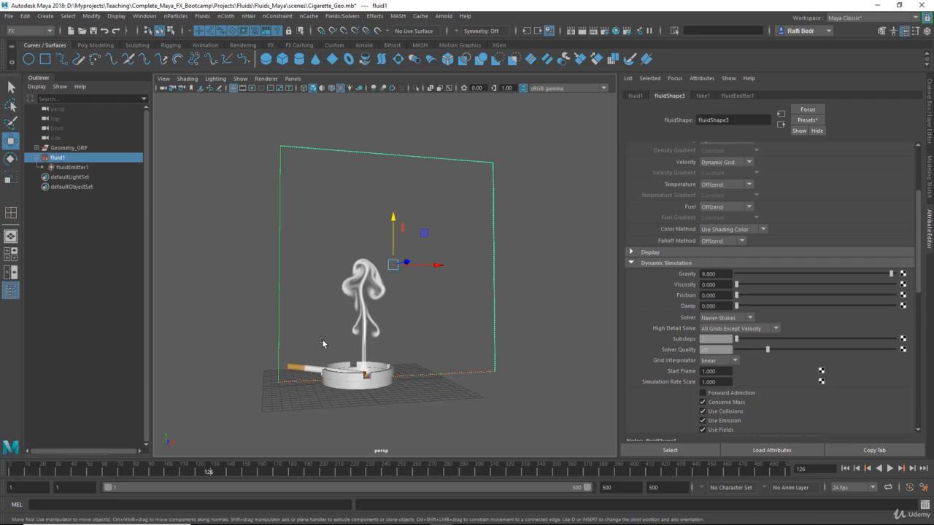
pyautogui.keyDown('alt'); pyautogui.moveTo(428, 306); pyautogui.dragTo(458, 284); pyautogui.keyUp('alt')
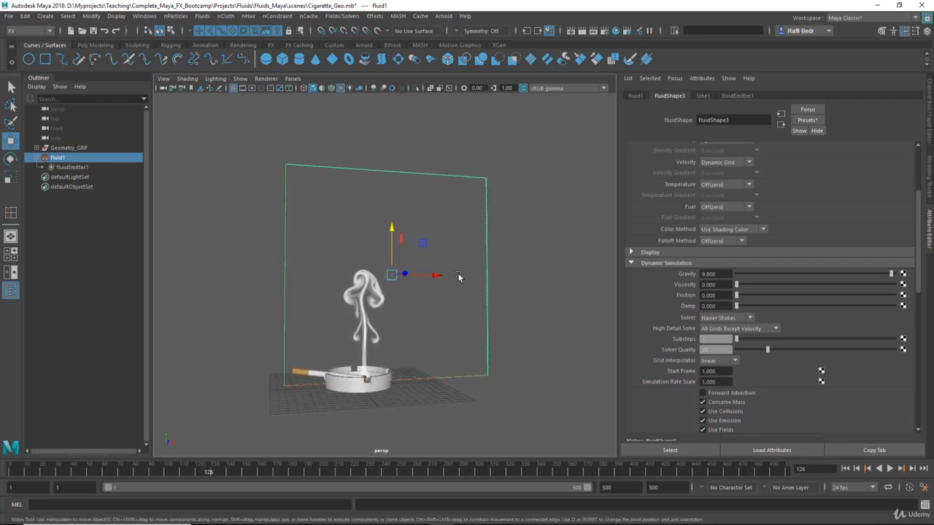
pyautogui.keyDown('alt'); pyautogui.moveTo(387, 294); pyautogui.dragTo(436, 302, button='right'); pyautogui.keyUp('alt')
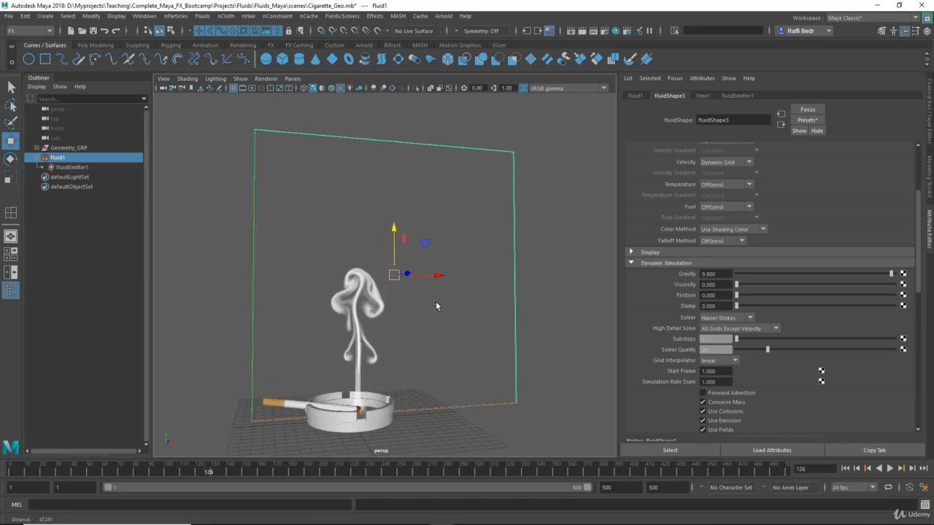
pyautogui.keyDown('alt'); pyautogui.moveTo(413, 303); pyautogui.dragTo(413, 285, button='middle'); pyautogui.keyUp('alt')
pyautogui.keyDown('alt'); pyautogui.moveTo(413, 285); pyautogui.dragTo(438, 290, button='right'); pyautogui.keyUp('alt')
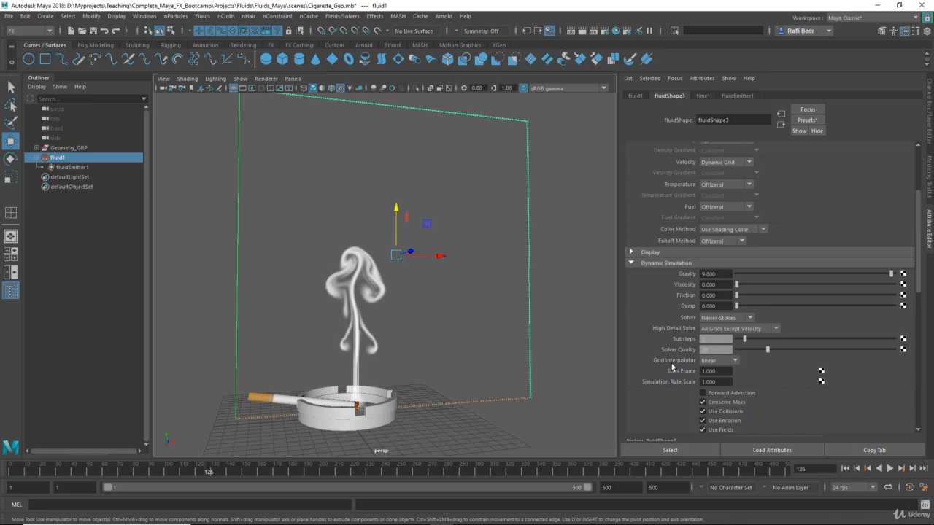
# Step: Try the hermite Grid Interpolator, replaying to about frame 25, and set the interpolator back to linear
pyautogui.click(709, 361)
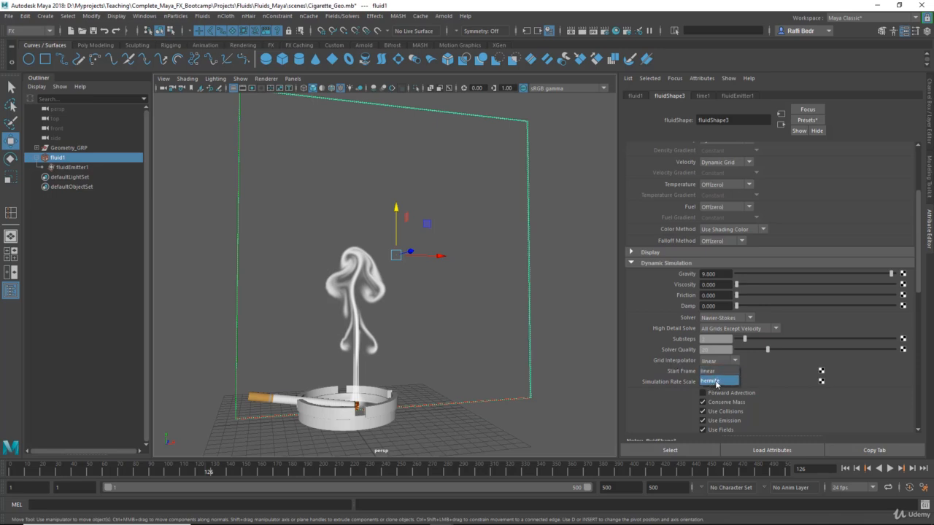
pyautogui.click(712, 382)
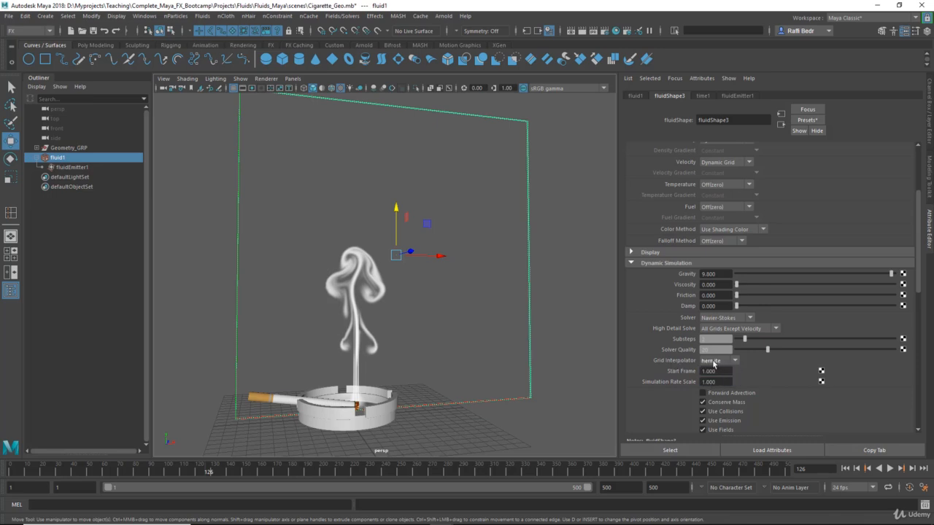
pyautogui.click(846, 468)
pyautogui.click(890, 470)
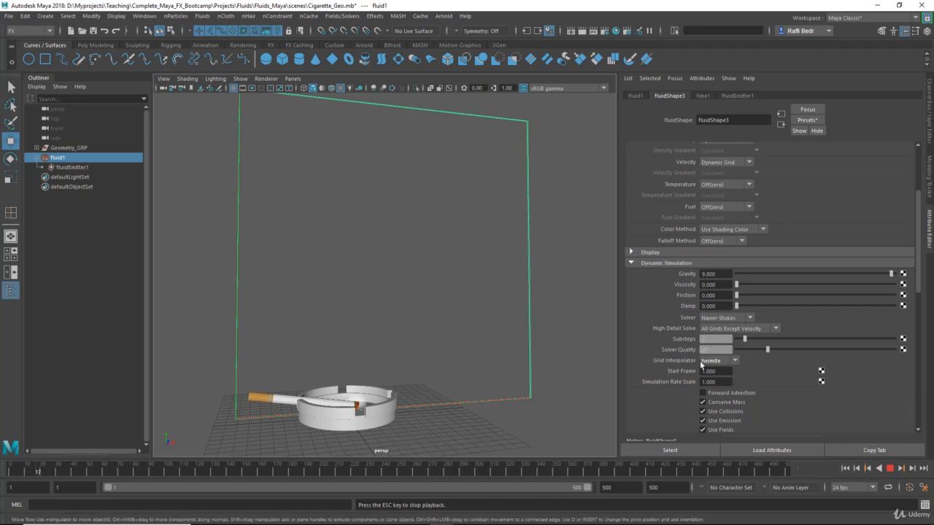
pyautogui.click(890, 471)
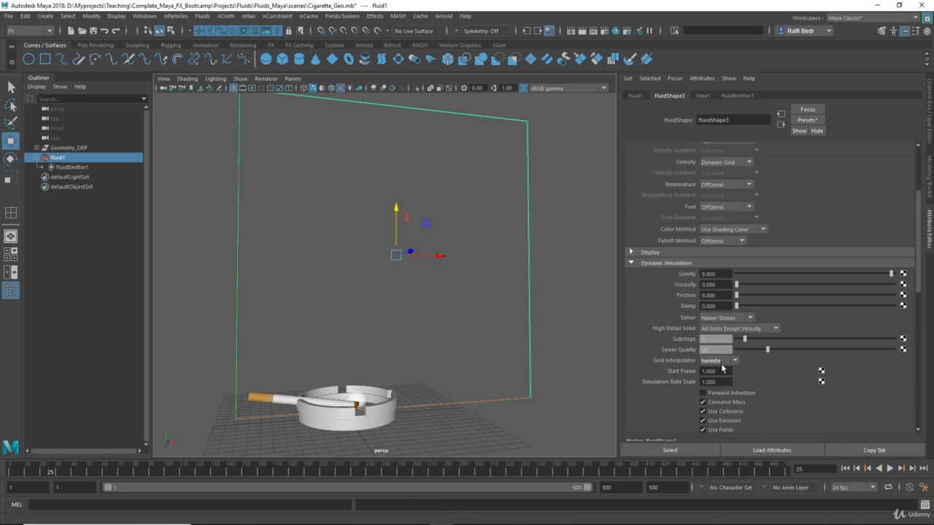
pyautogui.click(719, 361)
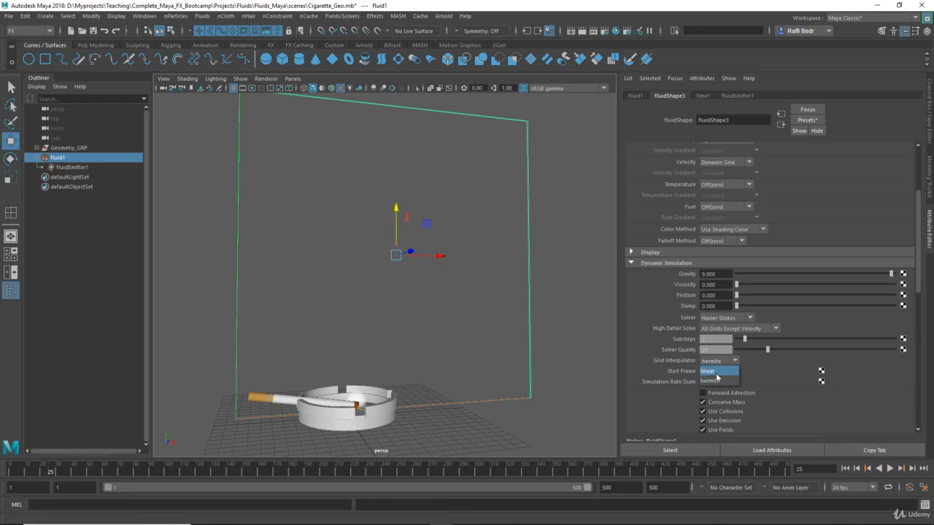
pyautogui.click(712, 371)
# Step: Open the fluid's Simulation Rate Scale value for editing
pyautogui.click(712, 382)
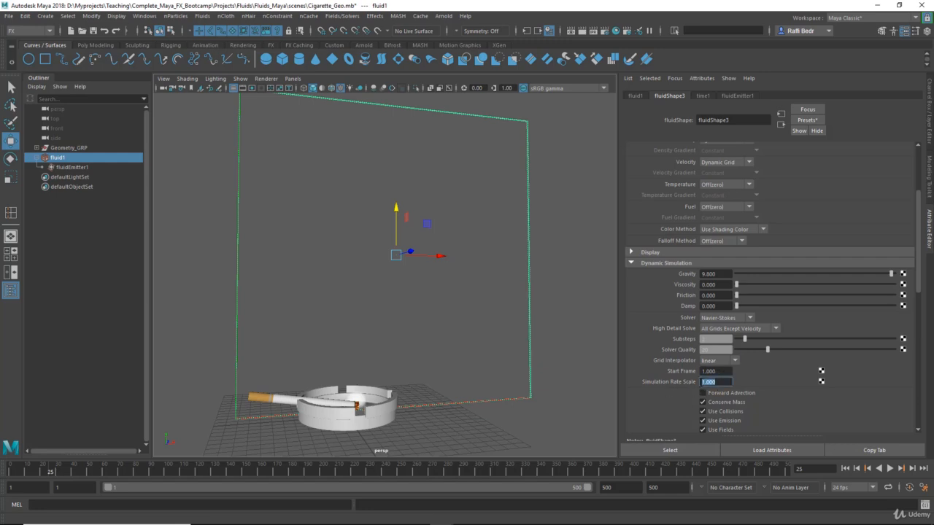
pyautogui.click(721, 381)
pyautogui.moveTo(690, 380); pyautogui.dragTo(683, 382)
pyautogui.click(711, 383)
pyautogui.doubleClick(710, 384)
# Step: Try Forward Advection by replaying the simulation from the start, turn it off again, and stop at about frame 341
pyautogui.scroll(-2, 682, 381)
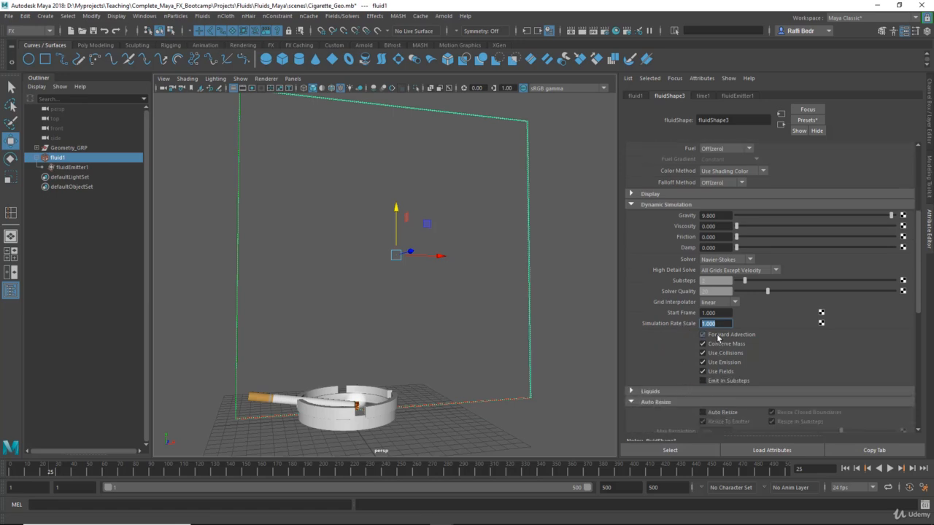
pyautogui.hotkey('alt', 'v')
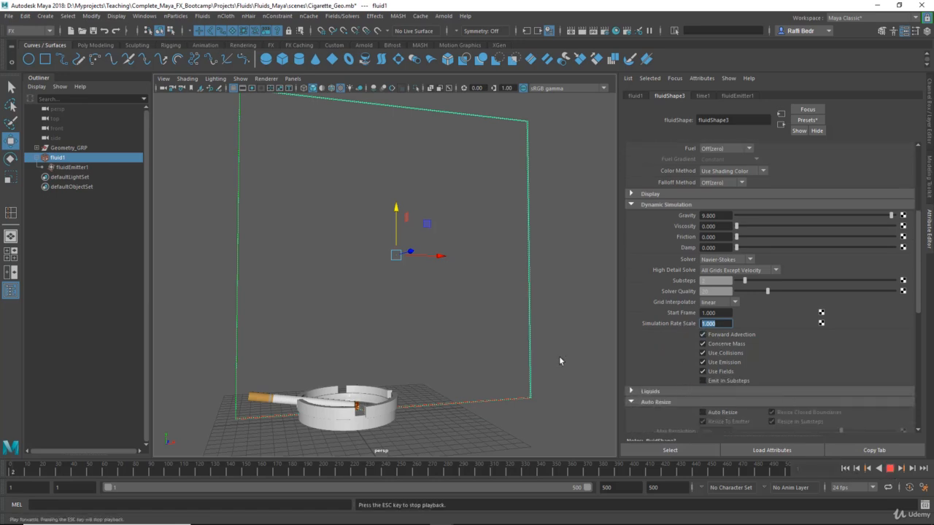
pyautogui.keyDown('alt'); pyautogui.moveTo(458, 330); pyautogui.dragTo(318, 367); pyautogui.keyUp('alt')
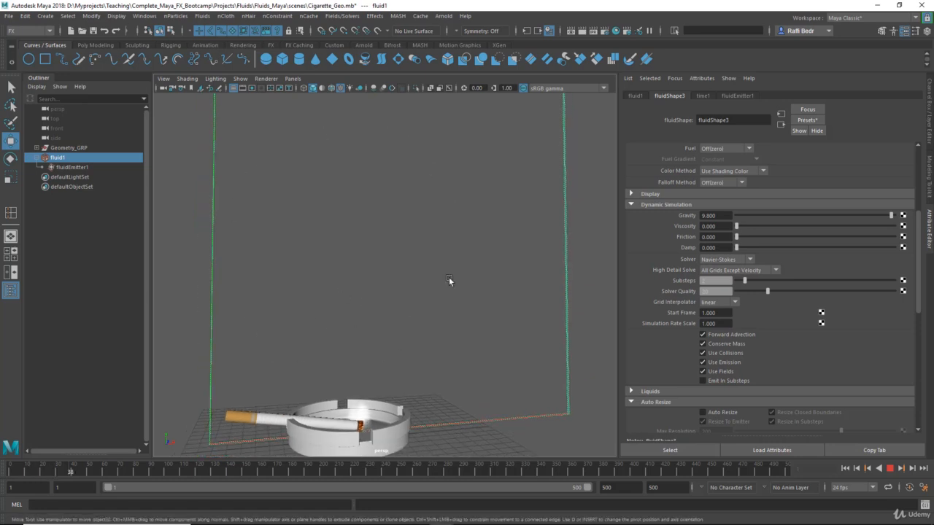
pyautogui.keyDown('alt'); pyautogui.moveTo(394, 321); pyautogui.dragTo(411, 346); pyautogui.keyUp('alt')
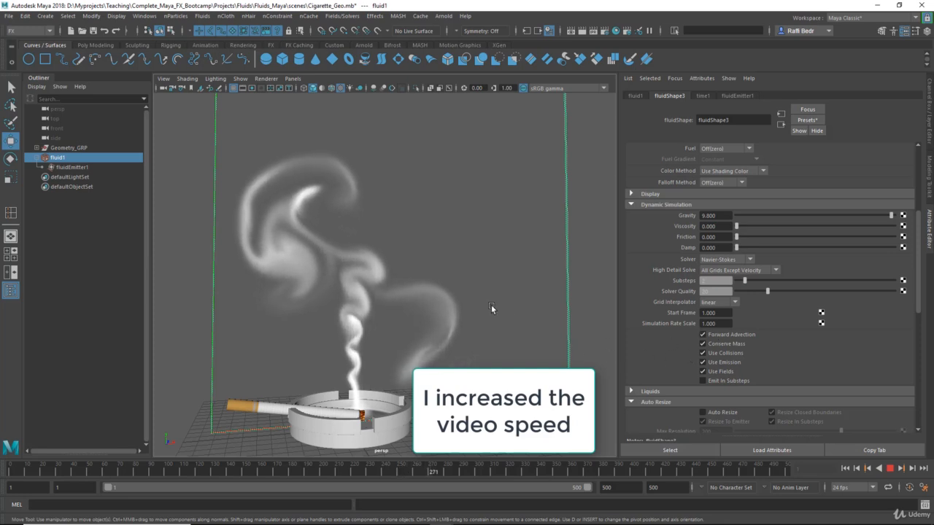
pyautogui.keyDown('alt'); pyautogui.moveTo(491, 304); pyautogui.dragTo(384, 308); pyautogui.keyUp('alt')
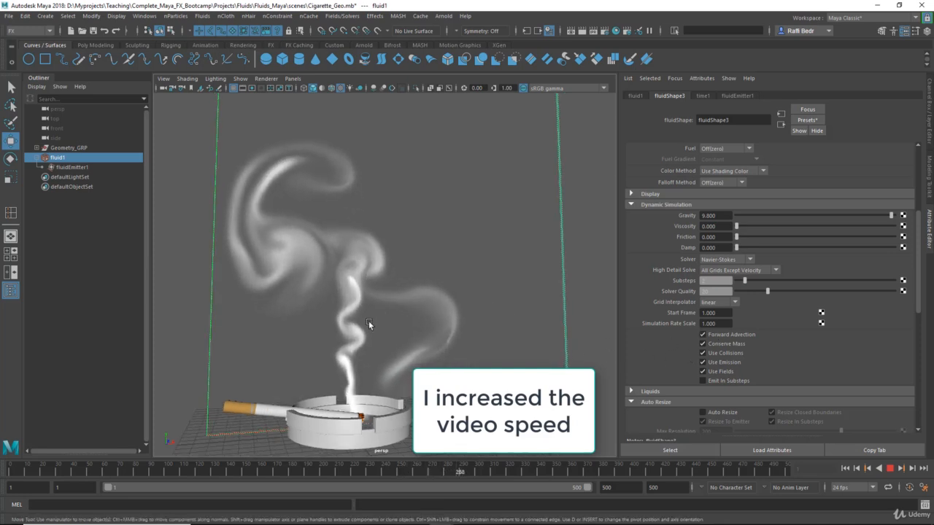
pyautogui.click(718, 336)
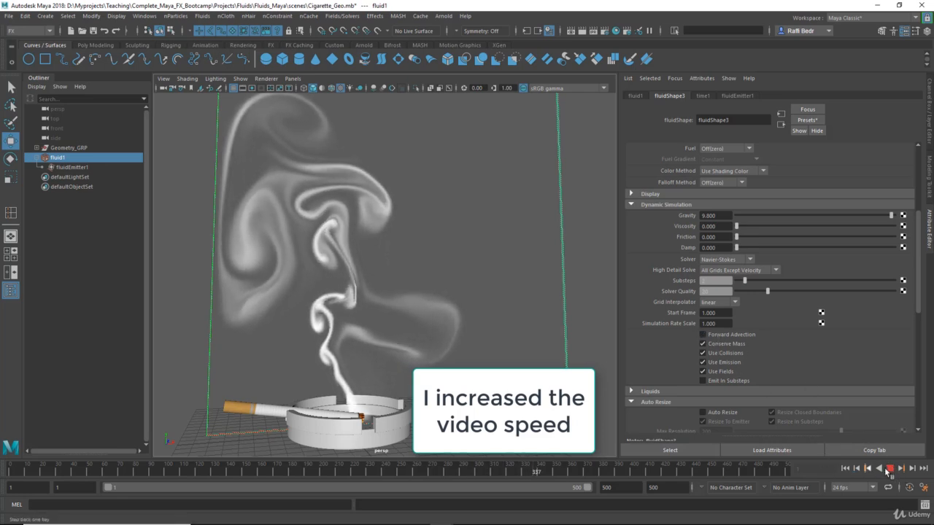
pyautogui.press('Escape')
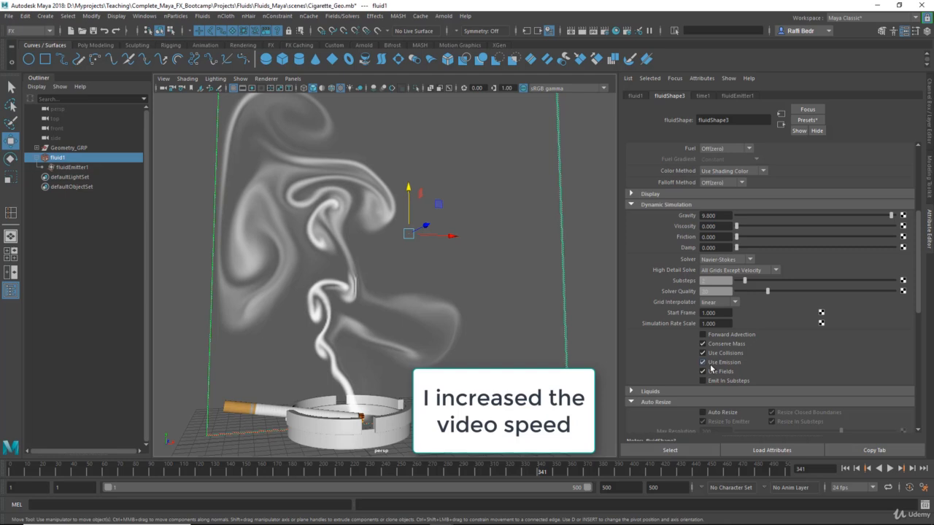
# Step: Test the simulation with Use Emission off to about frame 30, rewind to the first frame, and turn Use Emission back on
pyautogui.click(845, 469)
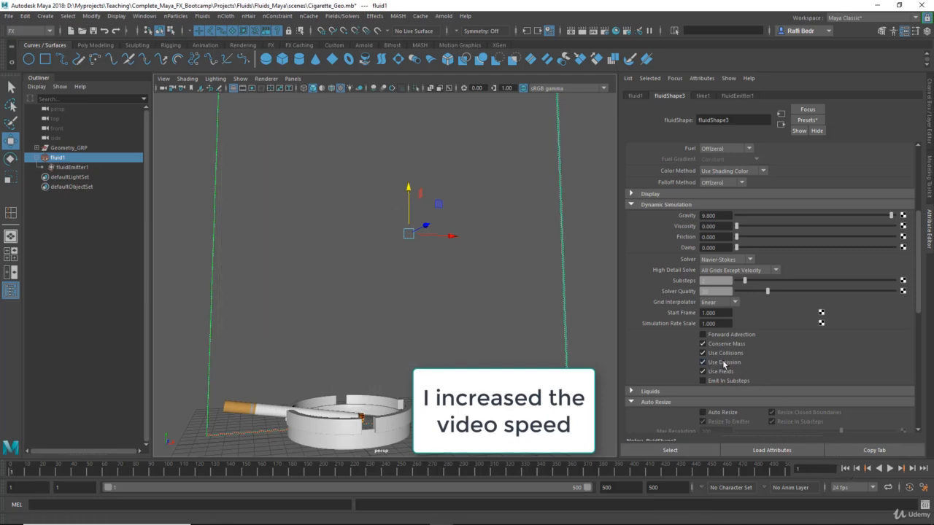
pyautogui.click(889, 469)
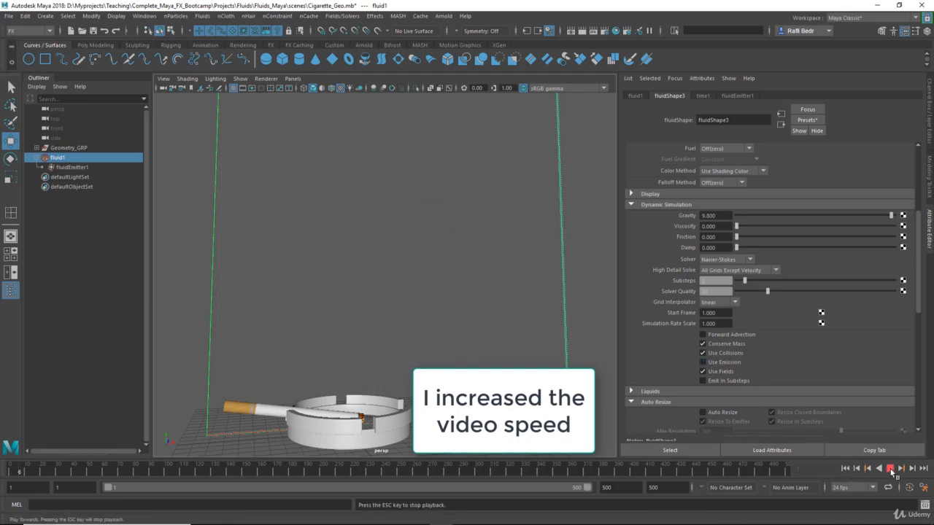
pyautogui.click(890, 470)
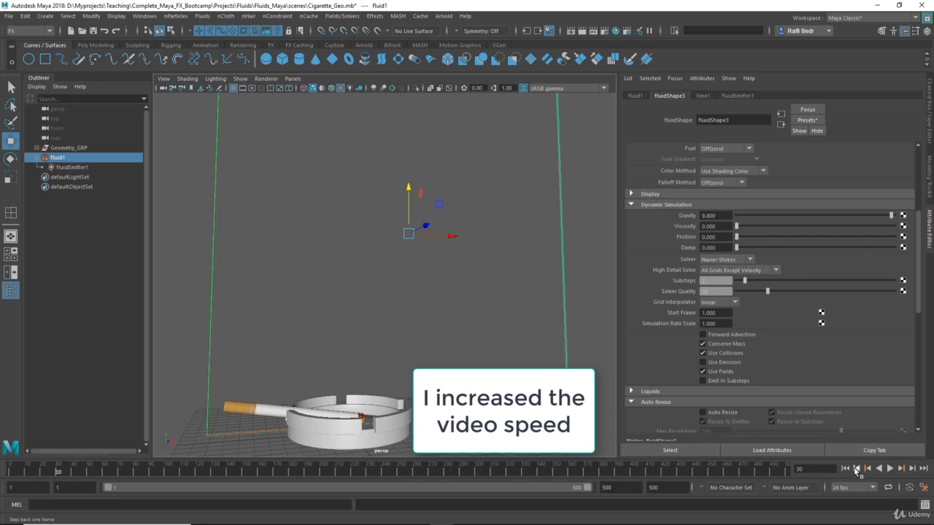
pyautogui.click(846, 469)
pyautogui.click(724, 363)
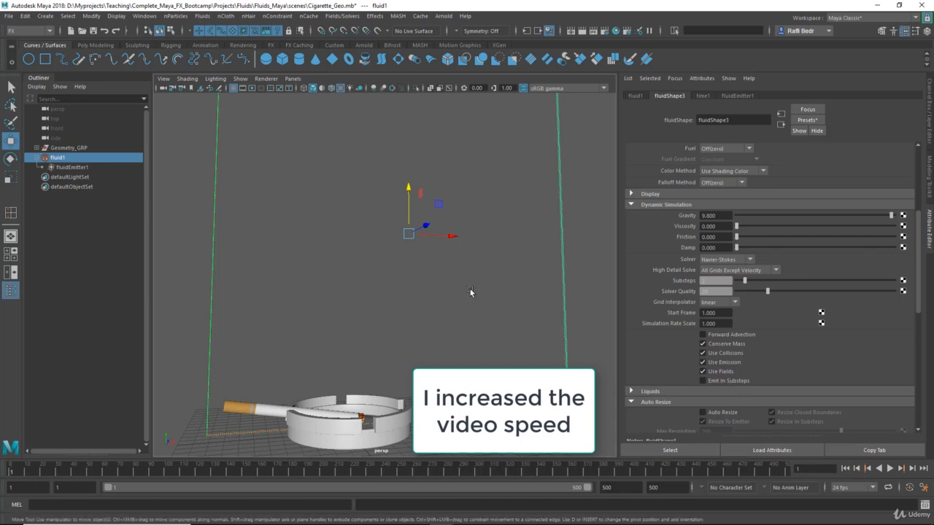
pyautogui.click(342, 15)
pyautogui.click(635, 118)
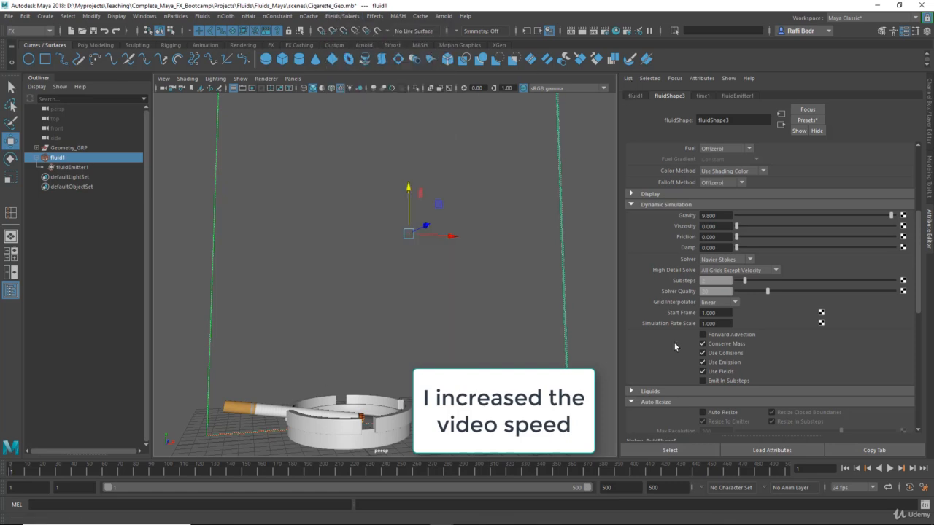
# Step: Try Emit In Substeps on the fluid and turn it off again
pyautogui.scroll(-1, 664, 342)
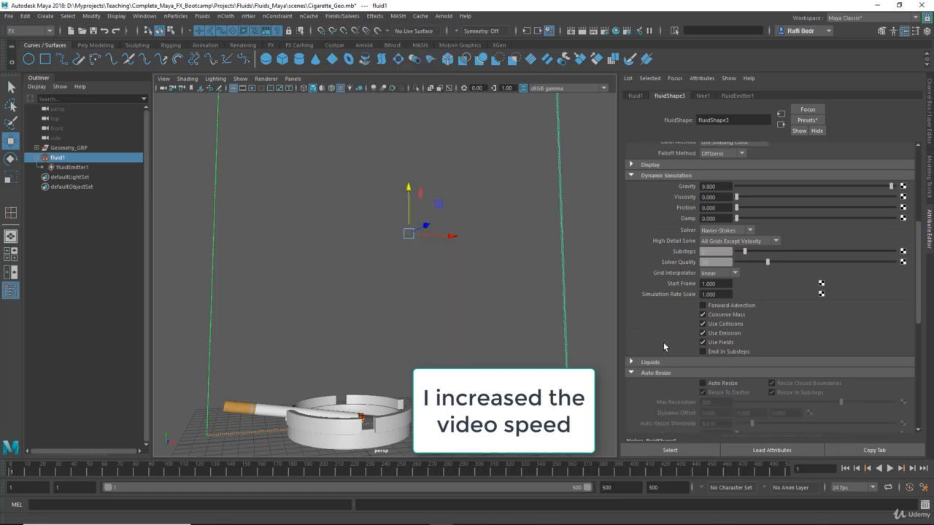
pyautogui.click(726, 353)
pyautogui.keyDown('alt'); pyautogui.moveTo(414, 394); pyautogui.dragTo(416, 392, button='right'); pyautogui.keyUp('alt')
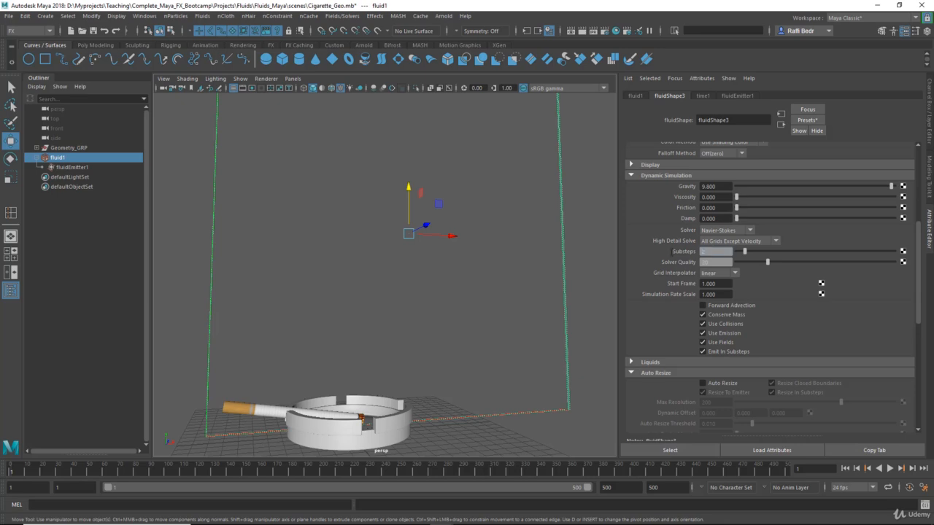
pyautogui.click(702, 351)
pyautogui.keyDown('alt'); pyautogui.moveTo(488, 282); pyautogui.dragTo(649, 304); pyautogui.keyUp('alt')
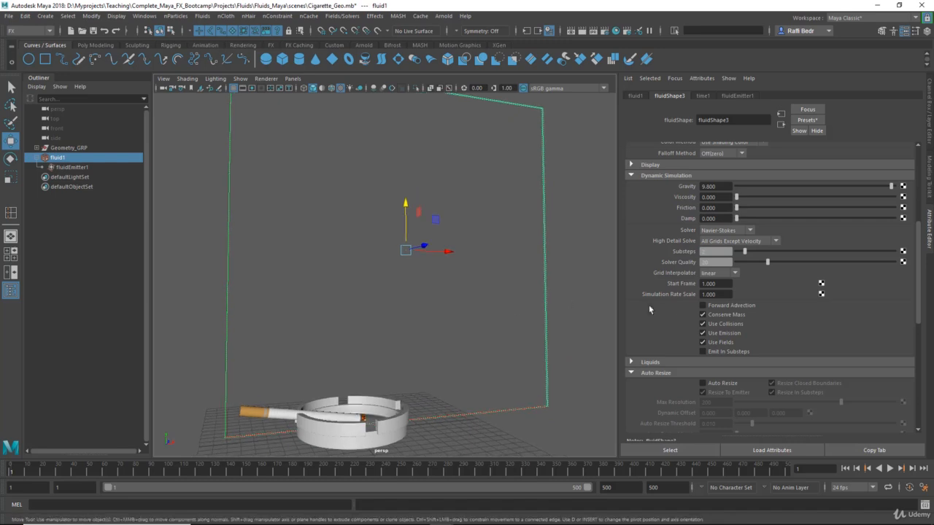
# Step: Set the fluid's Substeps to 1 and play the simulation to about frame 34
pyautogui.doubleClick(709, 250)
pyautogui.click(889, 469)
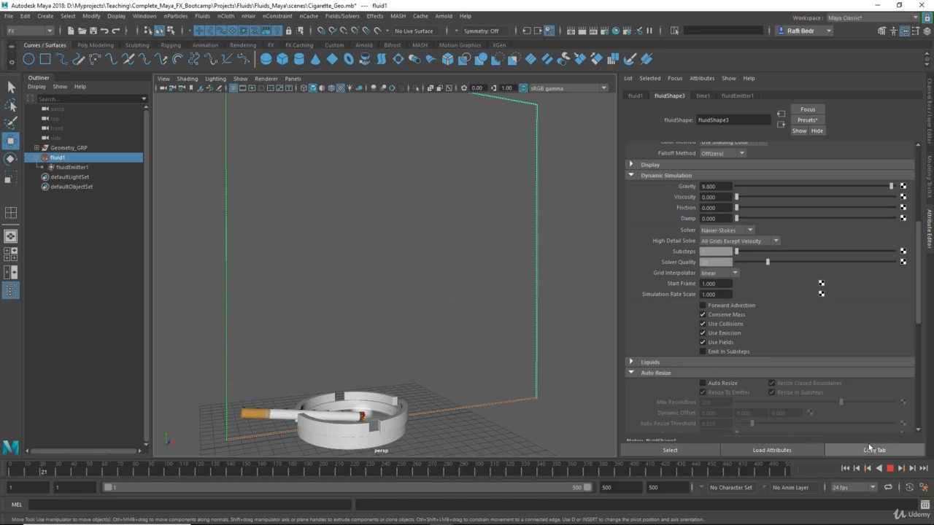
pyautogui.click(890, 469)
# Step: Turn on Use Height Field for the fluid container, view it from several angles, and rewind to the first frame
pyautogui.scroll(7, 821, 334)
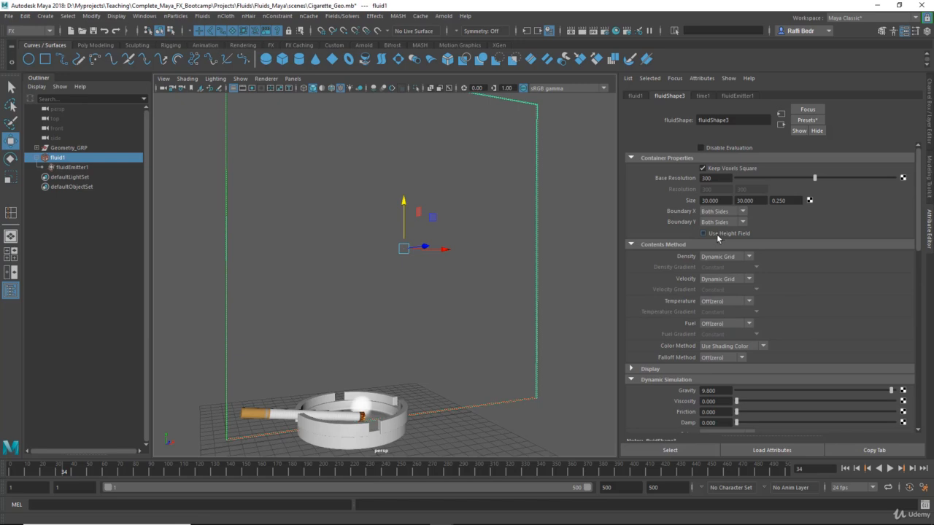
pyautogui.click(716, 235)
pyautogui.keyDown('alt'); pyautogui.moveTo(396, 313); pyautogui.dragTo(381, 314); pyautogui.keyUp('alt')
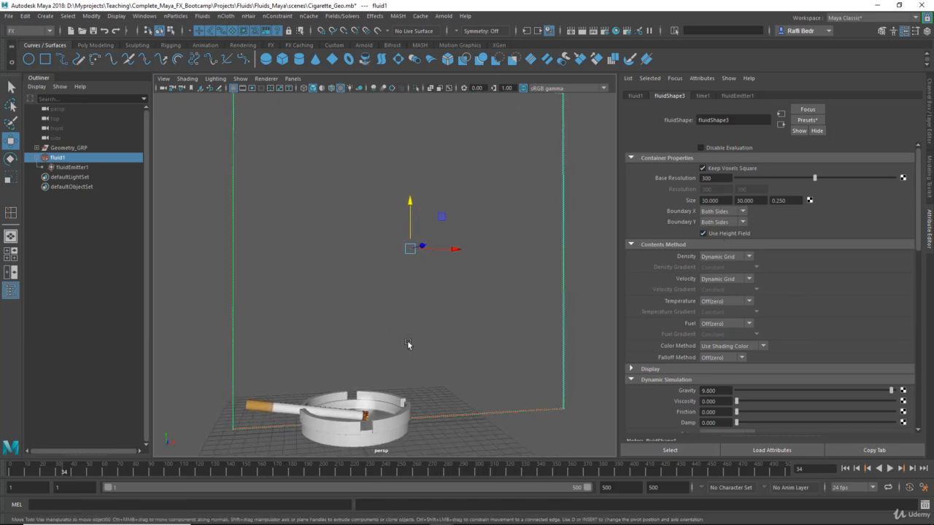
pyautogui.keyDown('alt'); pyautogui.moveTo(407, 344); pyautogui.dragTo(292, 327); pyautogui.keyUp('alt')
pyautogui.keyDown('alt'); pyautogui.moveTo(365, 328); pyautogui.dragTo(292, 325, button='right'); pyautogui.keyUp('alt')
pyautogui.keyDown('alt'); pyautogui.moveTo(292, 325); pyautogui.dragTo(322, 326); pyautogui.keyUp('alt')
pyautogui.keyDown('alt'); pyautogui.moveTo(321, 326); pyautogui.dragTo(509, 367, button='right'); pyautogui.keyUp('alt')
pyautogui.keyDown('alt'); pyautogui.moveTo(509, 366); pyautogui.dragTo(411, 341); pyautogui.keyUp('alt')
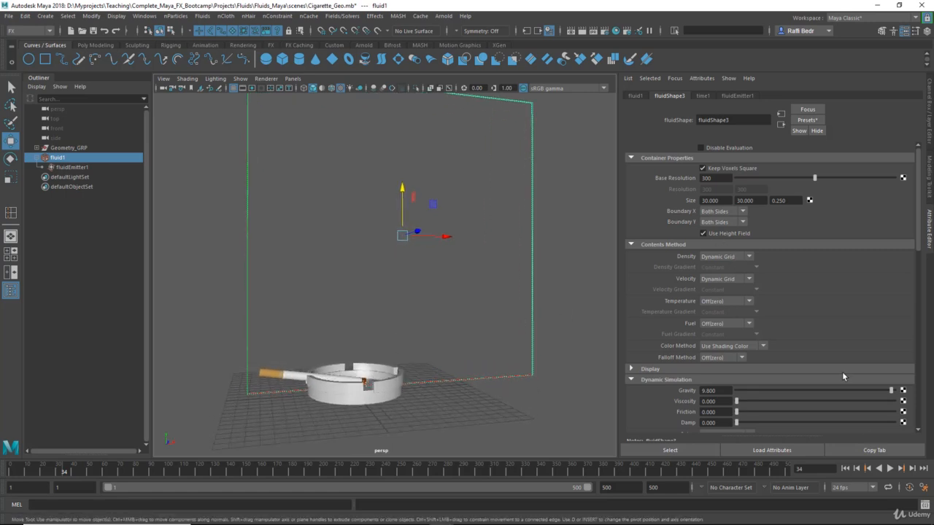
pyautogui.click(846, 469)
pyautogui.keyDown('alt'); pyautogui.moveTo(464, 276); pyautogui.dragTo(455, 273); pyautogui.keyUp('alt')
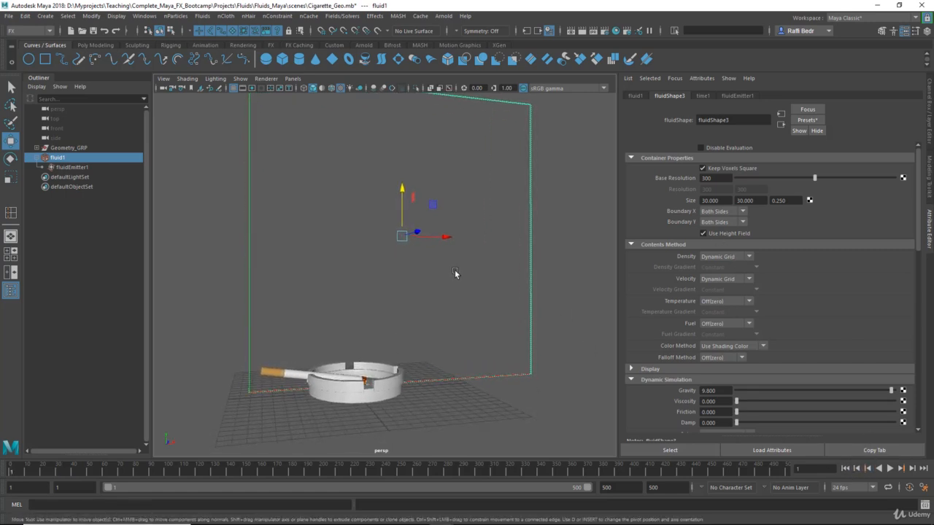
pyautogui.keyDown('alt'); pyautogui.moveTo(454, 270); pyautogui.dragTo(453, 273, button='middle'); pyautogui.keyUp('alt')
# Step: Set the container's Boundary Y to -Y Side and play the simulation to about frame 199
pyautogui.click(716, 222)
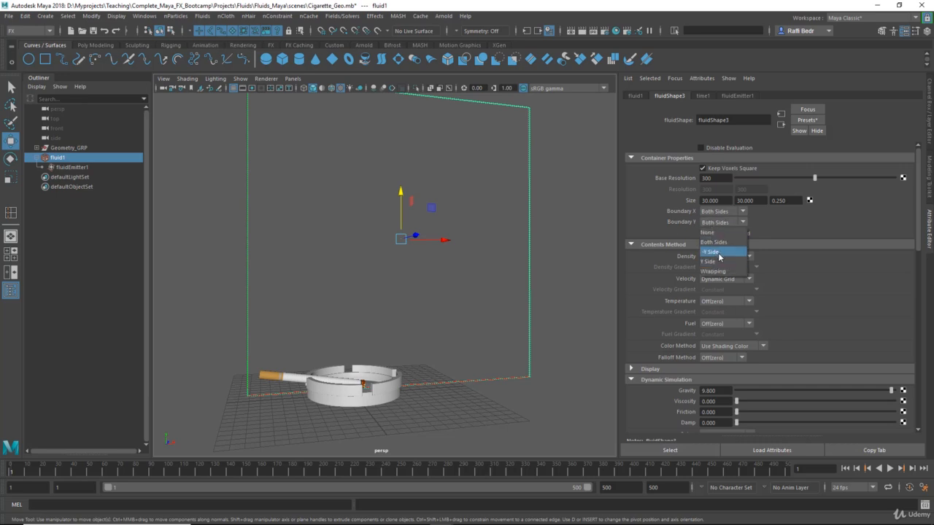
pyautogui.click(717, 252)
pyautogui.keyDown('alt'); pyautogui.moveTo(511, 296); pyautogui.dragTo(497, 329); pyautogui.keyUp('alt')
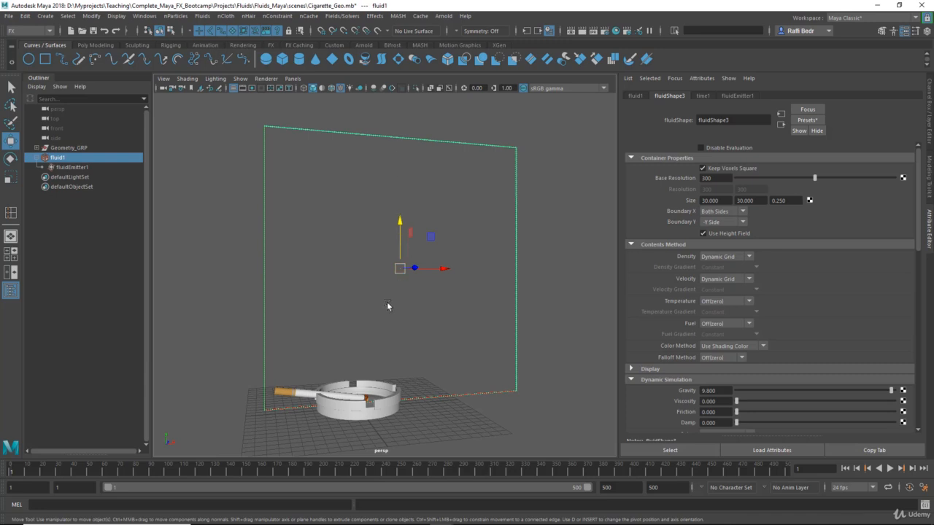
pyautogui.keyDown('alt'); pyautogui.moveTo(388, 306); pyautogui.dragTo(385, 274, button='middle'); pyautogui.keyUp('alt')
pyautogui.keyDown('alt'); pyautogui.moveTo(386, 273); pyautogui.dragTo(498, 337); pyautogui.keyUp('alt')
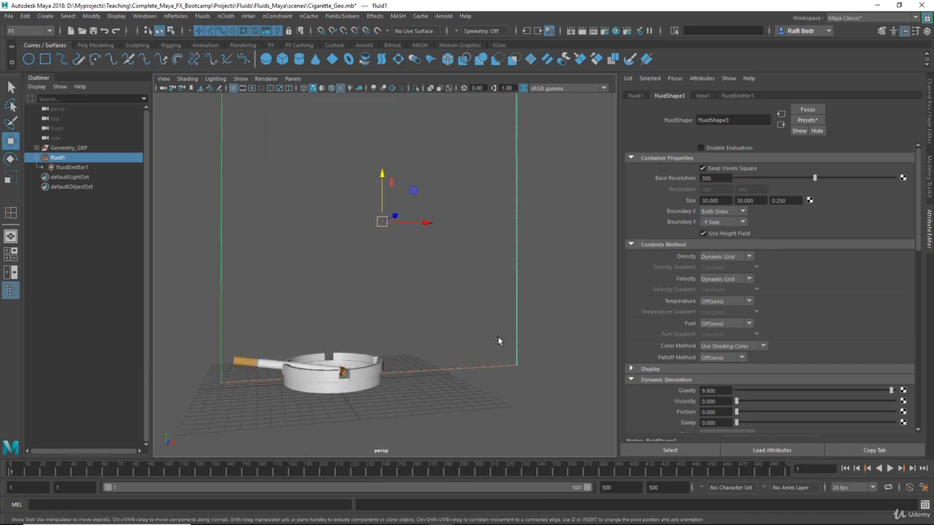
pyautogui.click(890, 468)
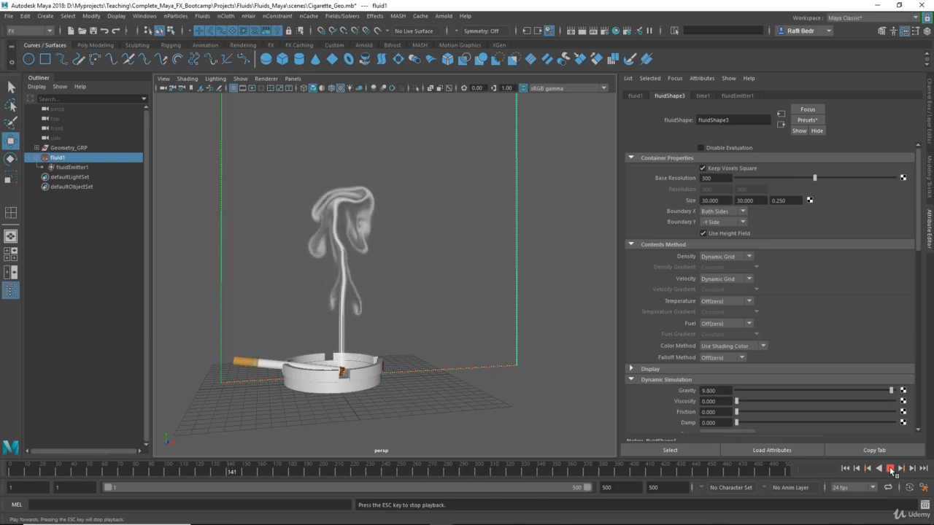
pyautogui.click(891, 469)
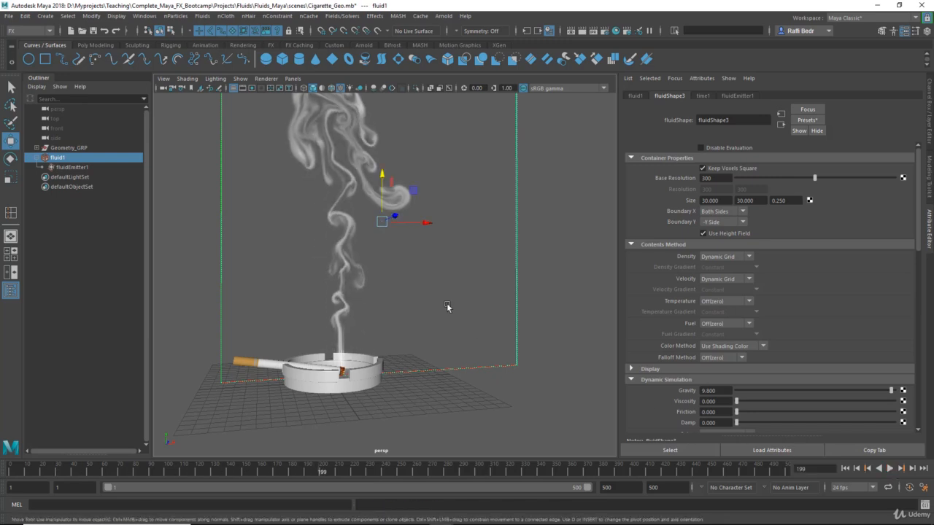
# Step: Examine the smoke's shape at frame 199 from several angles and deselect the fluid container
pyautogui.keyDown('alt'); pyautogui.moveTo(447, 303); pyautogui.dragTo(394, 282); pyautogui.keyUp('alt')
pyautogui.keyDown('alt'); pyautogui.moveTo(395, 280); pyautogui.dragTo(399, 298, button='middle'); pyautogui.keyUp('alt')
pyautogui.keyDown('alt'); pyautogui.moveTo(399, 299); pyautogui.dragTo(411, 296); pyautogui.keyUp('alt')
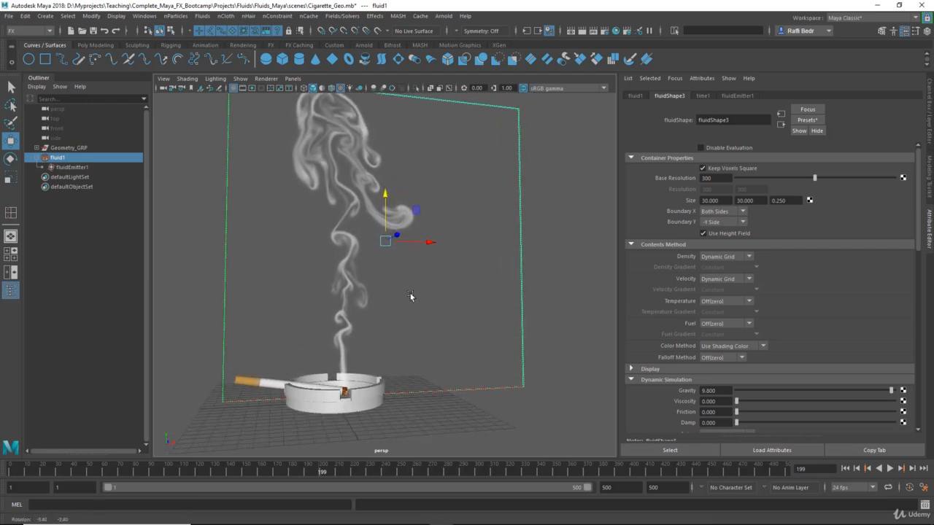
pyautogui.keyDown('alt'); pyautogui.moveTo(410, 296); pyautogui.dragTo(416, 297, button='right'); pyautogui.keyUp('alt')
pyautogui.keyDown('alt'); pyautogui.moveTo(416, 298); pyautogui.dragTo(398, 296); pyautogui.keyUp('alt')
pyautogui.click(492, 311)
pyautogui.hotkey('ctrl', 'z')
pyautogui.moveTo(457, 310)
pyautogui.keyDown('alt'); pyautogui.mouseDown()
pyautogui.moveTo(440, 318)
pyautogui.moveTo(455, 318)
pyautogui.mouseUp(); pyautogui.keyUp('alt')
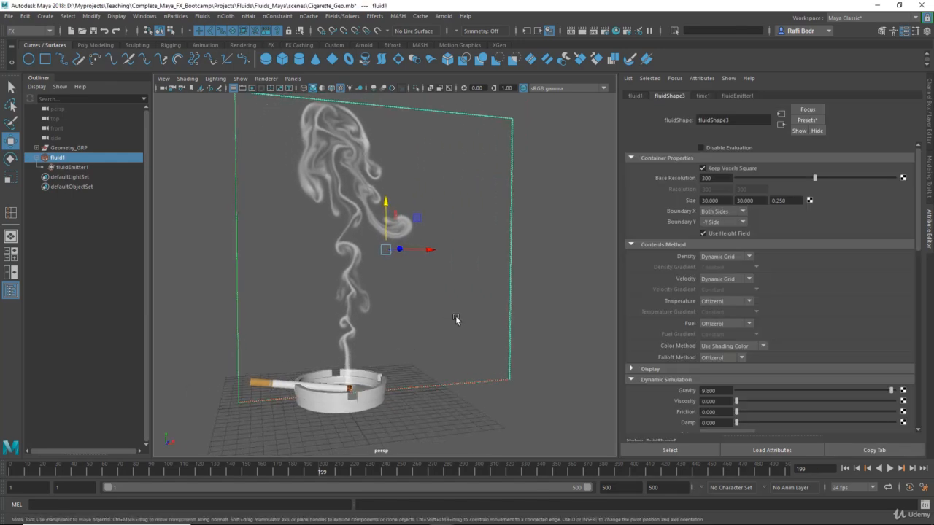
pyautogui.click(530, 323)
pyautogui.keyDown('alt'); pyautogui.moveTo(529, 323); pyautogui.dragTo(427, 324); pyautogui.keyUp('alt')
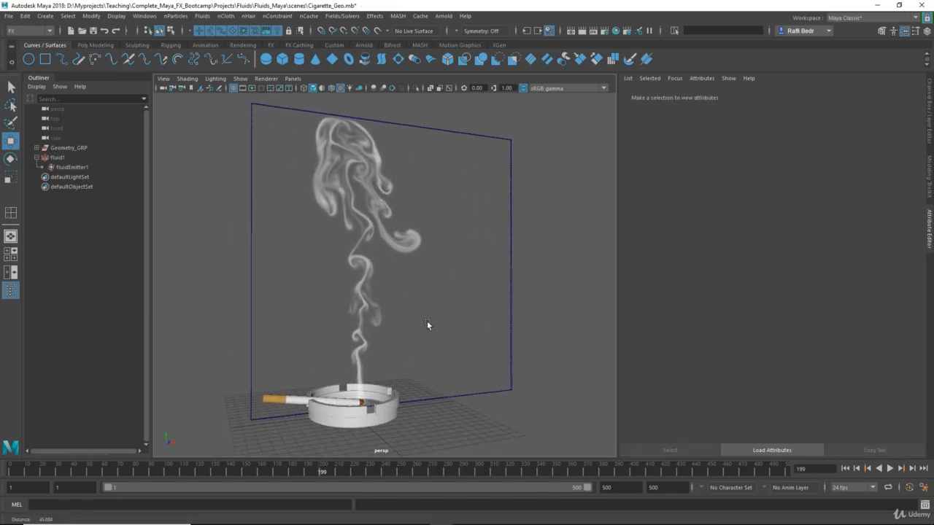
# Step: Rewind to the first frame, reselect the fluid container, and create a fluid nCache for it over the time slider range
pyautogui.click(847, 473)
pyautogui.keyDown('alt'); pyautogui.moveTo(457, 344); pyautogui.dragTo(354, 362); pyautogui.keyUp('alt')
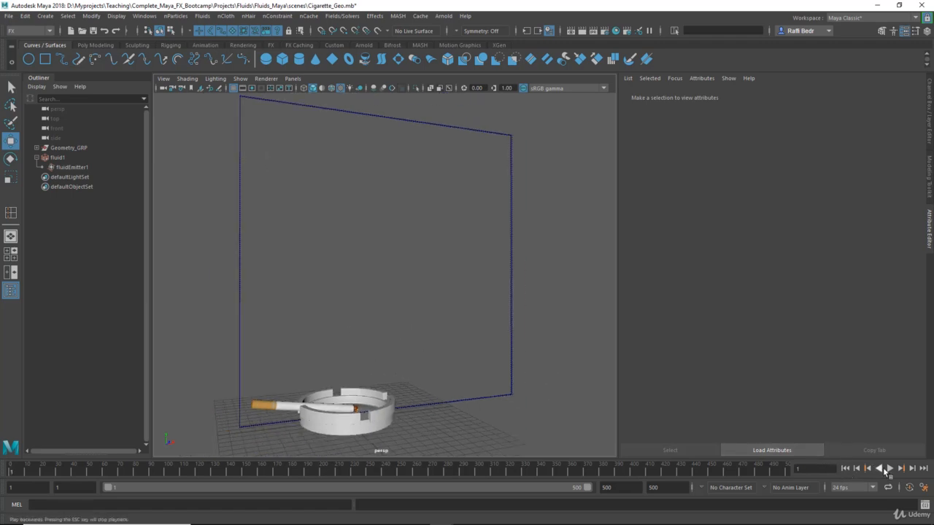
pyautogui.keyDown('alt'); pyautogui.moveTo(345, 322); pyautogui.dragTo(346, 330, button='middle'); pyautogui.keyUp('alt')
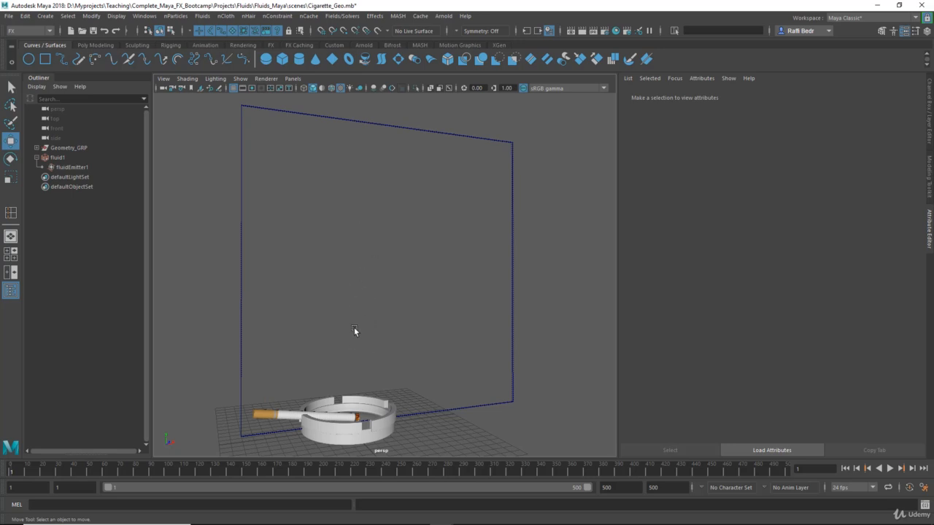
pyautogui.click(514, 314)
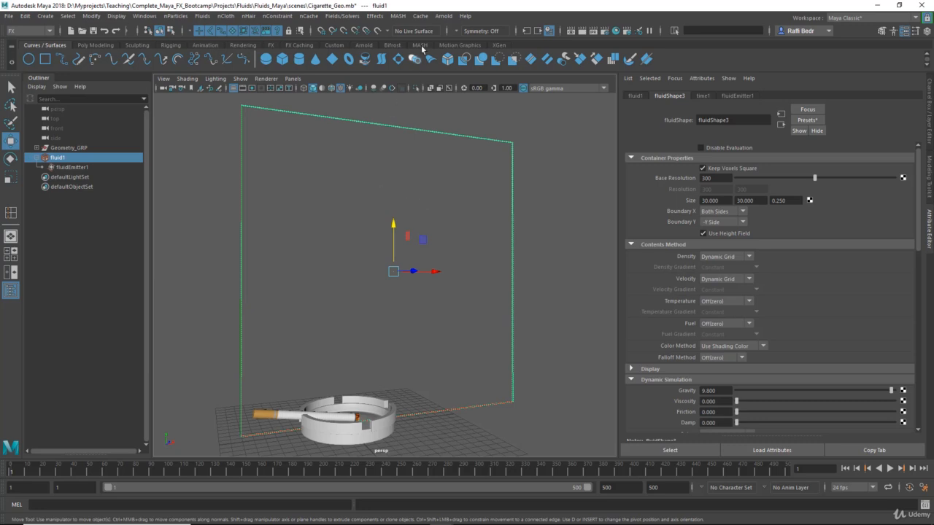
pyautogui.click(420, 16)
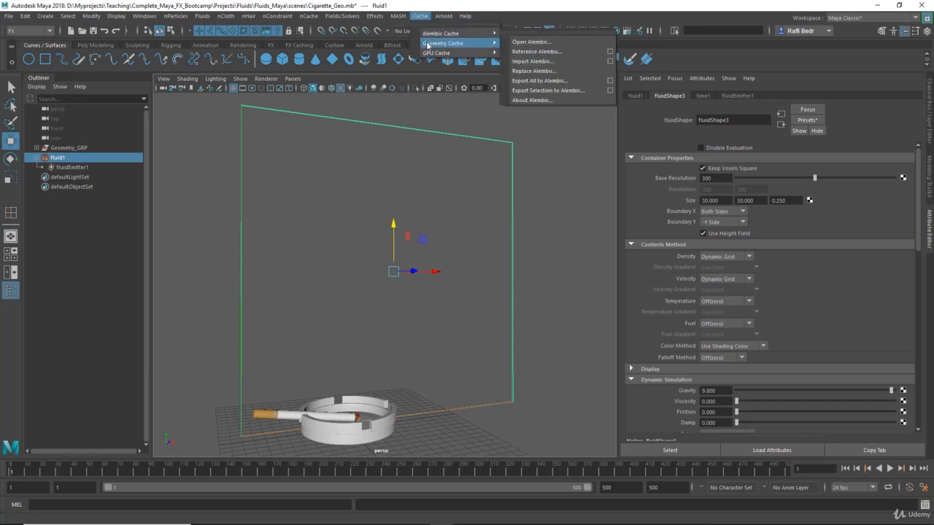
pyautogui.moveTo(307, 16)
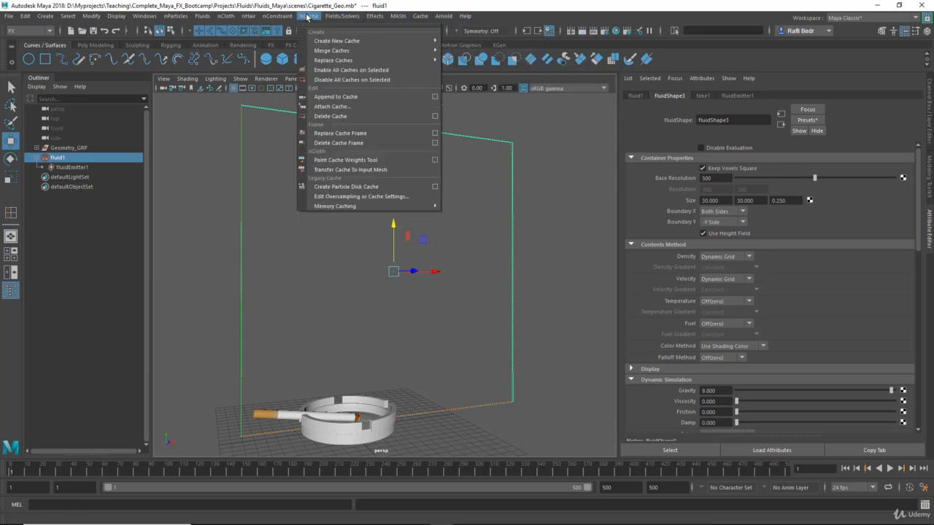
pyautogui.moveTo(338, 42)
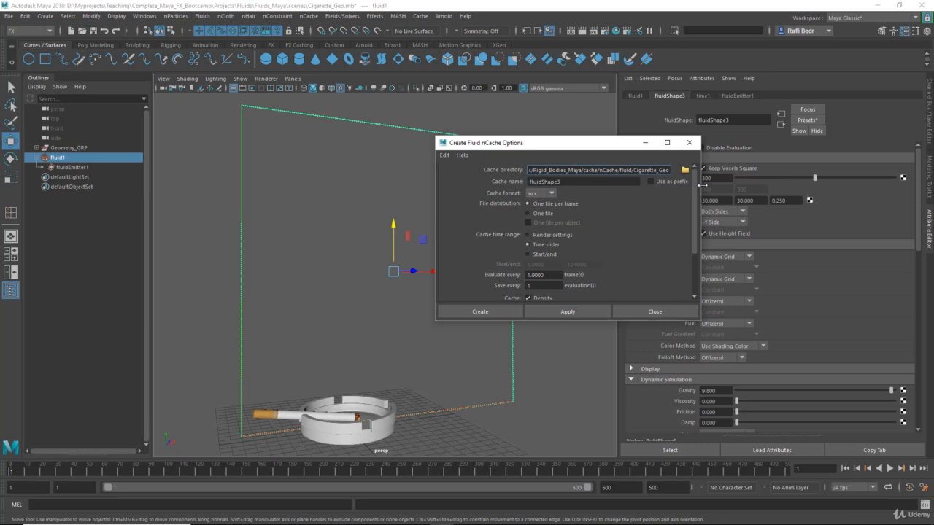
pyautogui.moveTo(704, 186); pyautogui.dragTo(775, 241)
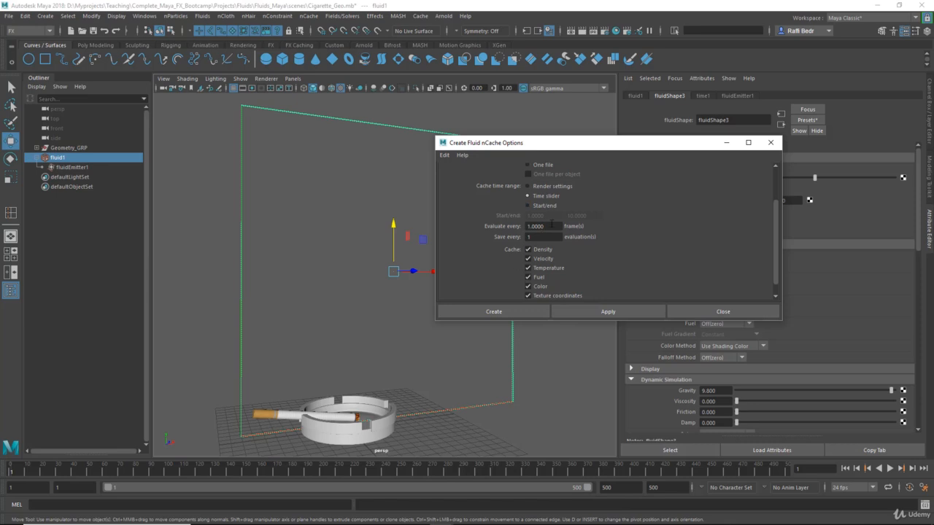
pyautogui.click(494, 313)
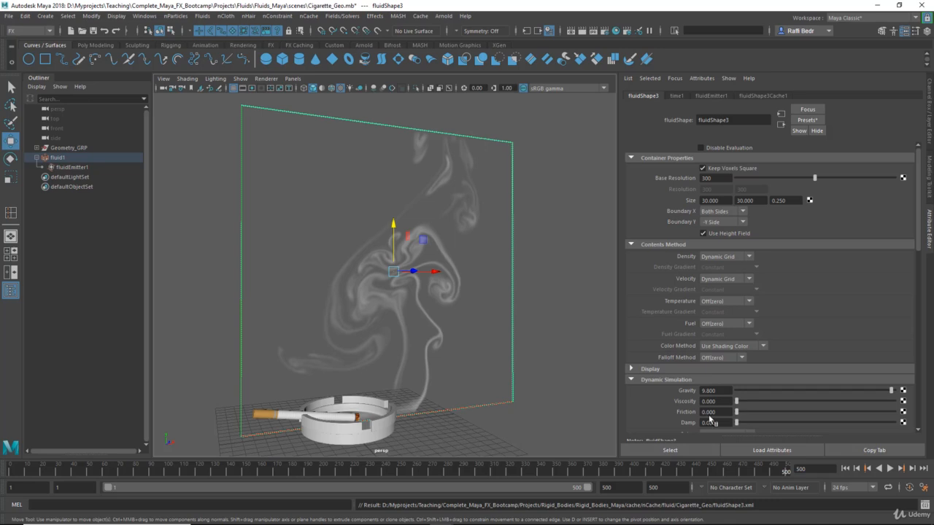
# Step: Play the cached smoke from the first frame to about frame 185, leaving the fluid container selected
pyautogui.click(845, 469)
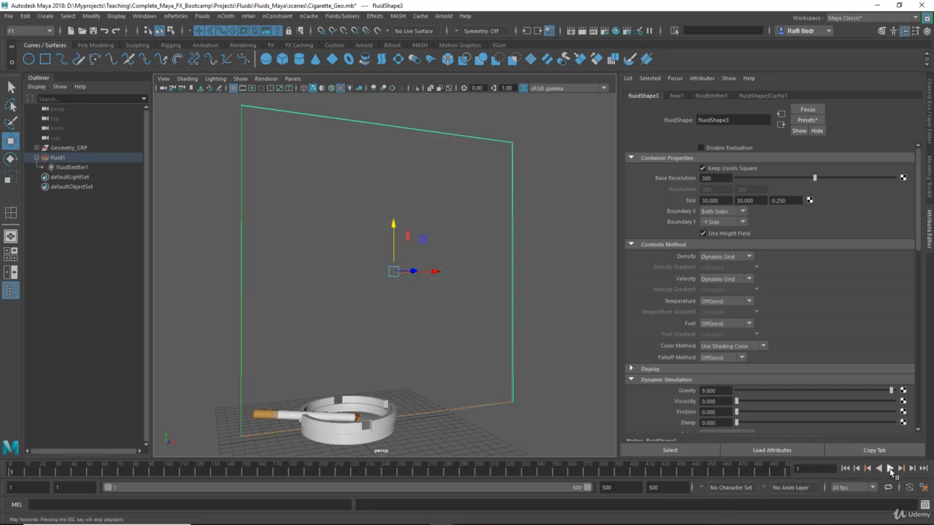
pyautogui.click(891, 470)
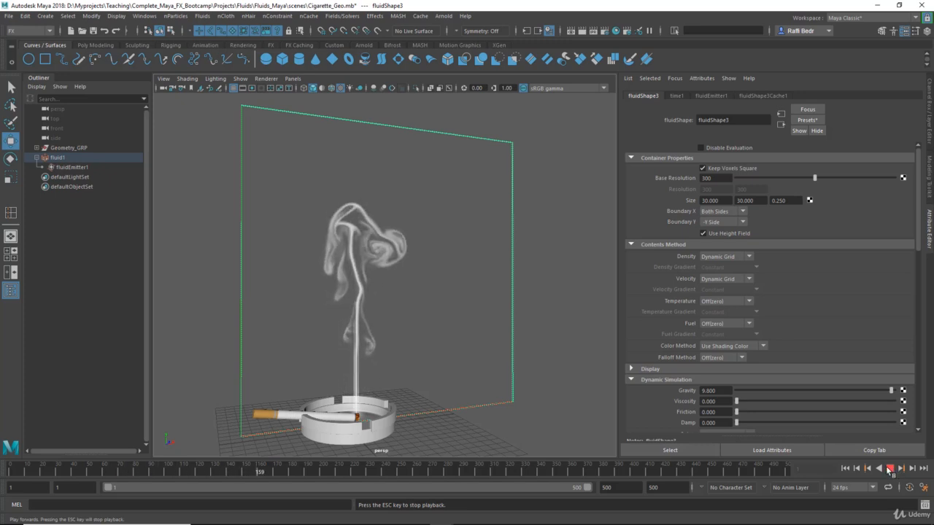
pyautogui.click(890, 469)
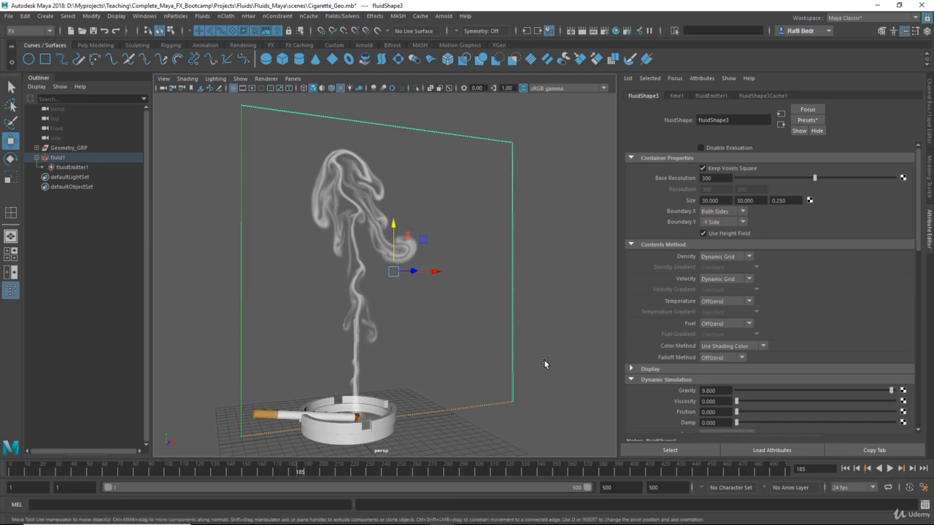
pyautogui.keyDown('alt'); pyautogui.moveTo(545, 363); pyautogui.dragTo(474, 340, button='middle'); pyautogui.keyUp('alt')
pyautogui.click(516, 350)
pyautogui.click(505, 339)
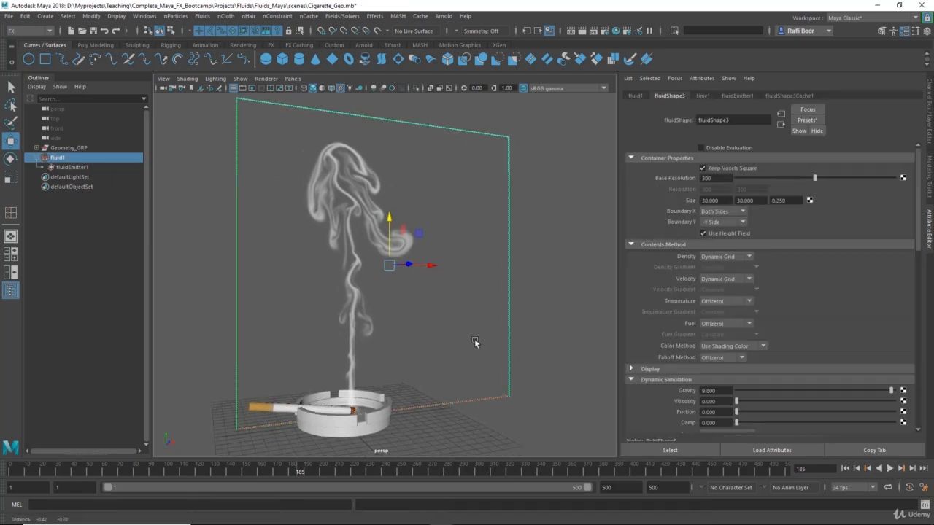
# Step: Open the Playblast options and set the format to image and the encoding to maya
pyautogui.rightClick(374, 468)
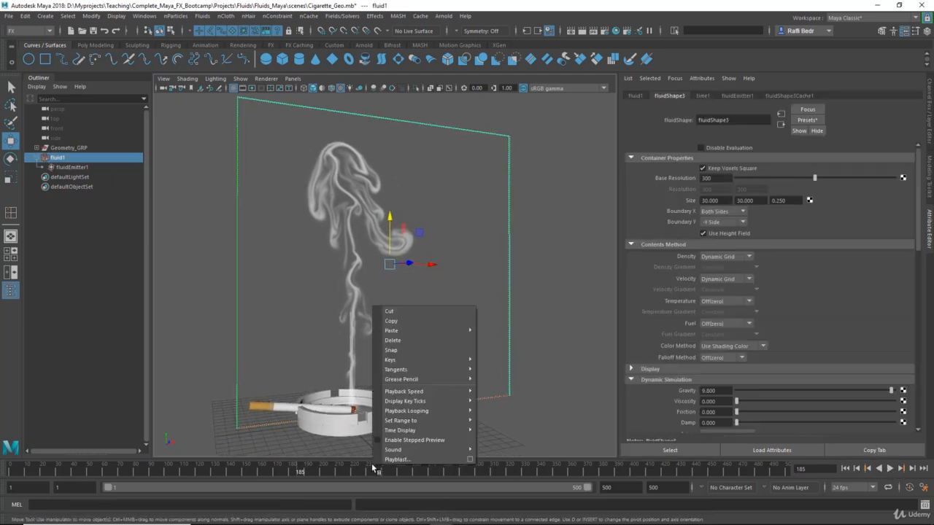
pyautogui.click(471, 460)
pyautogui.moveTo(426, 192); pyautogui.dragTo(491, 167)
pyautogui.scroll(-1, 640, 229)
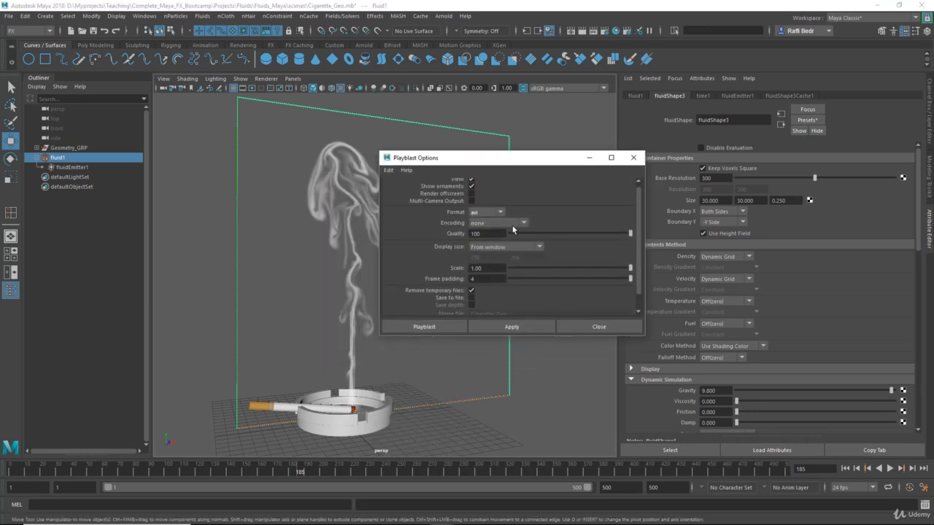
pyautogui.click(488, 211)
pyautogui.click(487, 244)
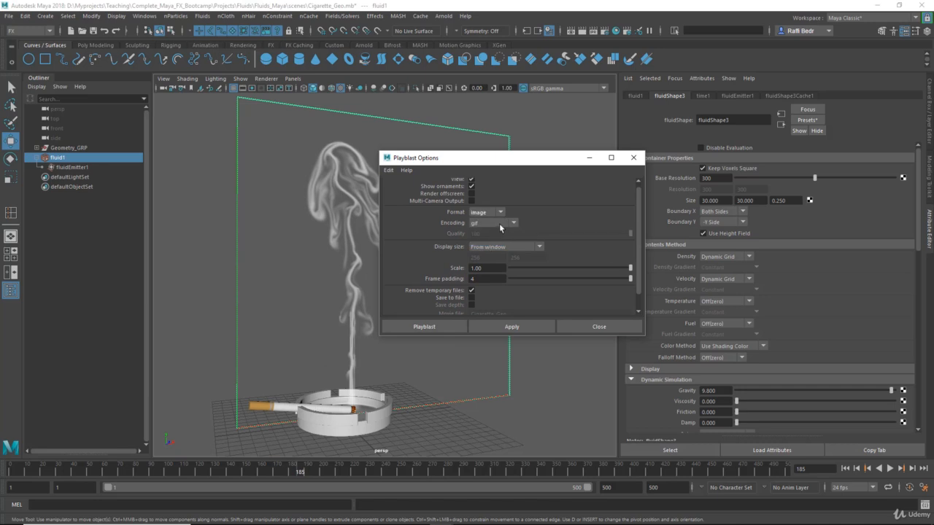
pyautogui.click(501, 226)
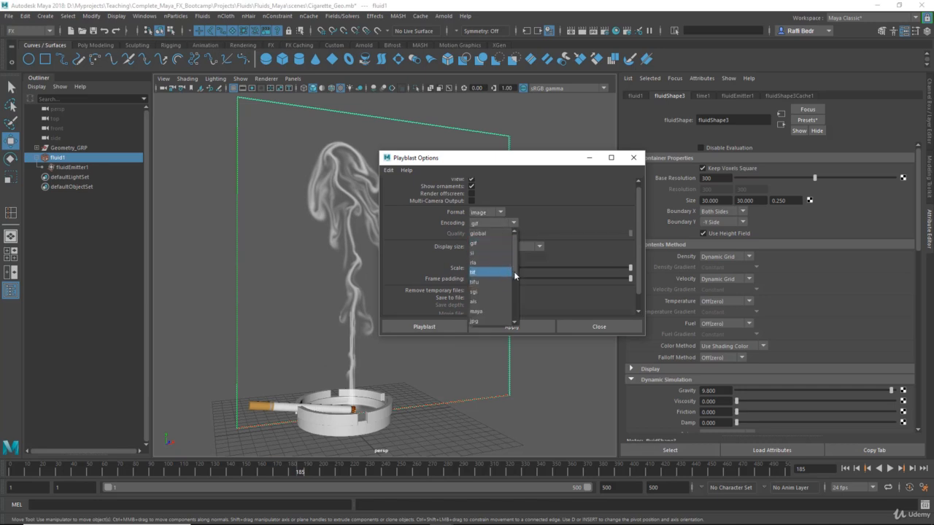
pyautogui.click(487, 312)
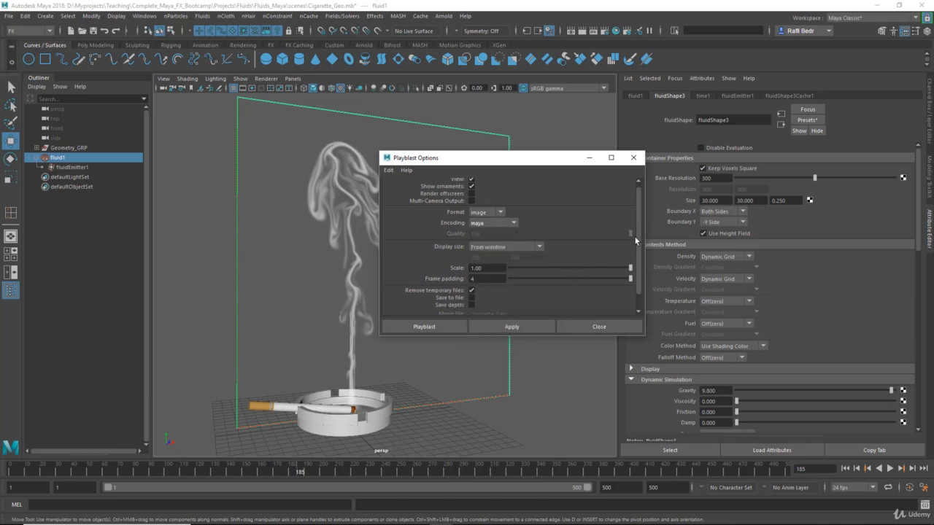
pyautogui.scroll(-1, 583, 290)
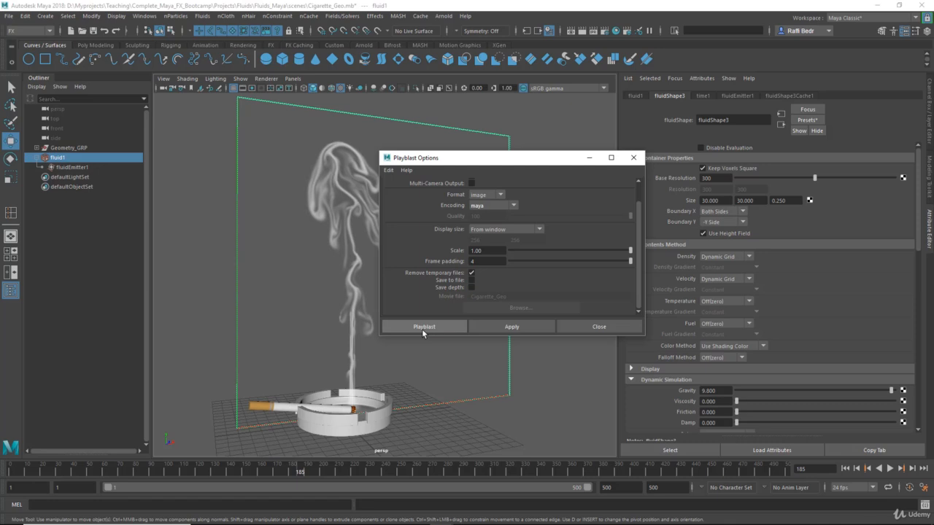
# Step: Move the Playblast options aside and frame the smoke and ashtray in the perspective view
pyautogui.moveTo(485, 162); pyautogui.dragTo(541, 141)
pyautogui.keyDown('alt'); pyautogui.moveTo(370, 350); pyautogui.dragTo(380, 318, button='middle'); pyautogui.keyUp('alt')
pyautogui.keyDown('alt'); pyautogui.moveTo(357, 328); pyautogui.dragTo(381, 350, button='right'); pyautogui.keyUp('alt')
pyautogui.keyDown('alt'); pyautogui.moveTo(381, 351); pyautogui.dragTo(353, 356); pyautogui.keyUp('alt')
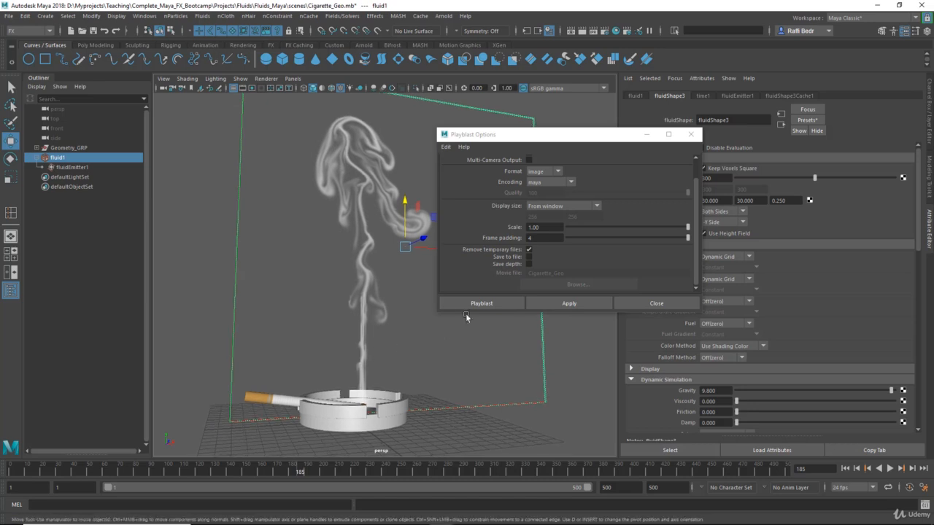
# Step: Playblast the cached smoke, interrupt it at about frame 309, and move the FCheck player aside to uncover the console window behind it
pyautogui.click(481, 303)
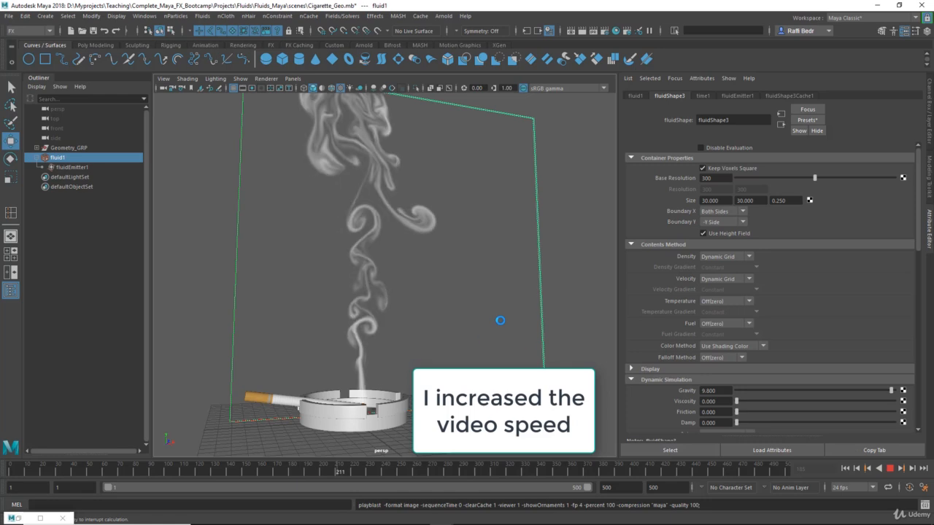
pyautogui.press('Escape')
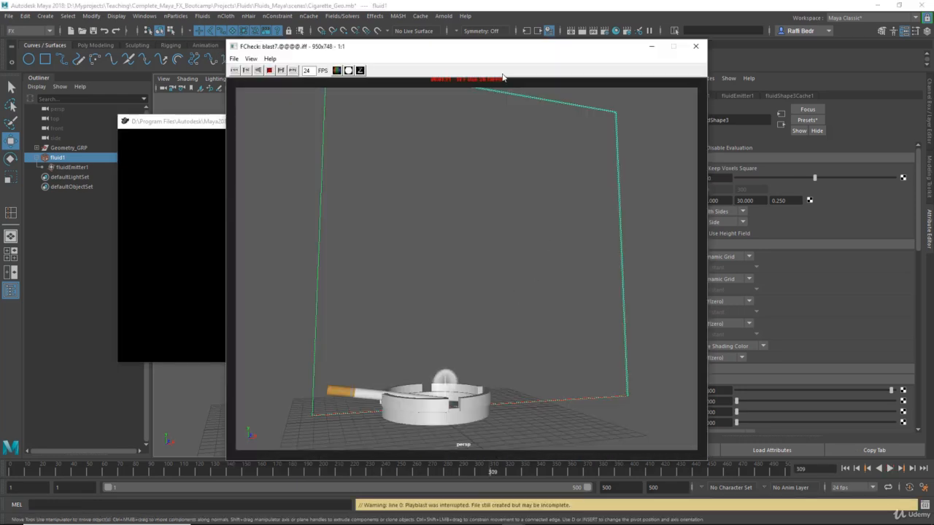
pyautogui.moveTo(509, 52); pyautogui.dragTo(473, 49)
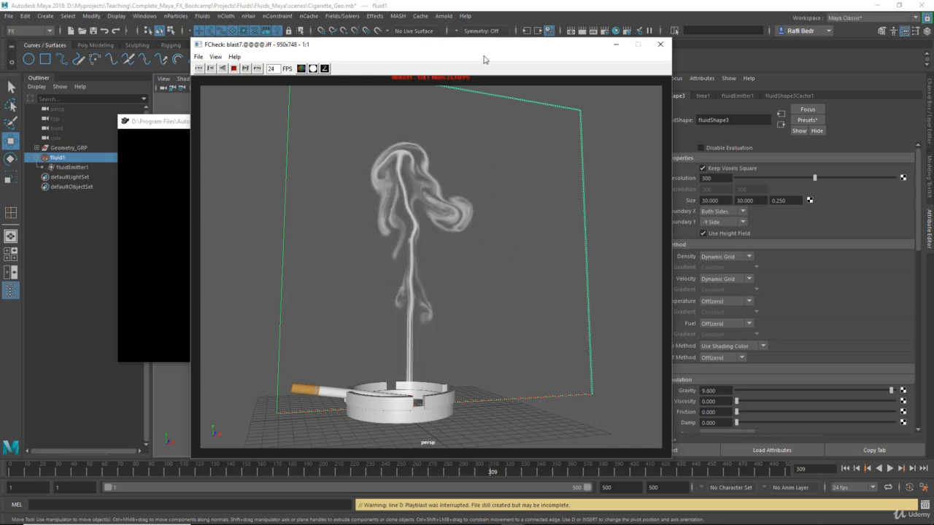
pyautogui.moveTo(483, 56); pyautogui.dragTo(362, 108)
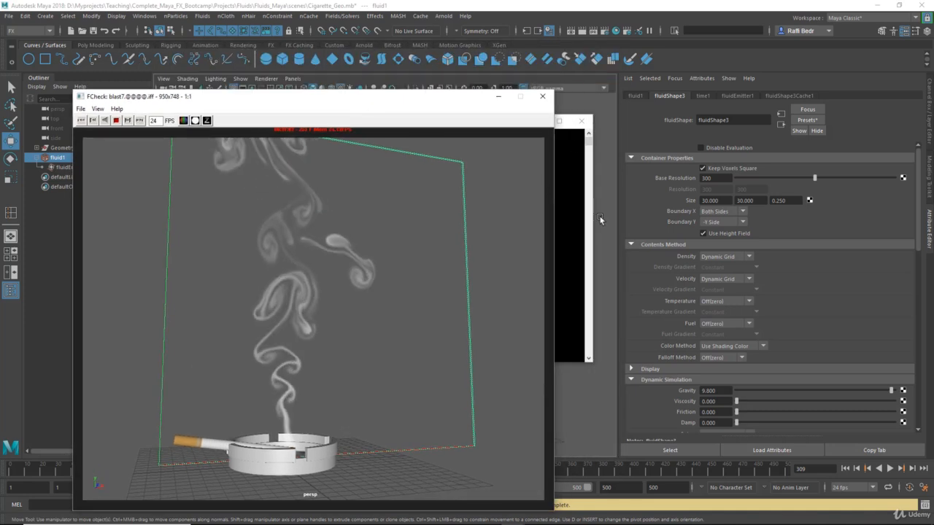
# Step: Minimize the console window and watch the smoke playblast loop in FCheck, keeping the player beside the attribute settings
pyautogui.click(566, 137)
pyautogui.click(535, 122)
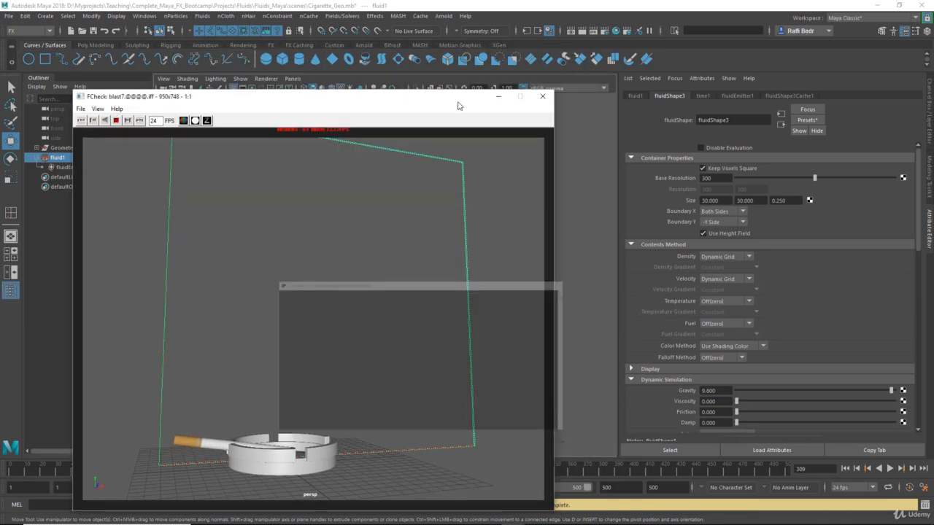
pyautogui.moveTo(472, 94); pyautogui.dragTo(509, 82)
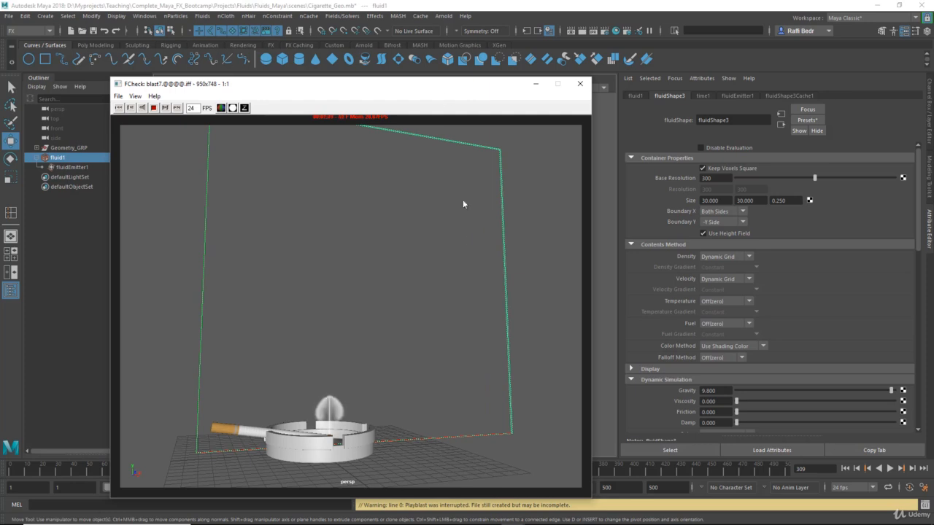
pyautogui.moveTo(413, 86); pyautogui.dragTo(542, 69)
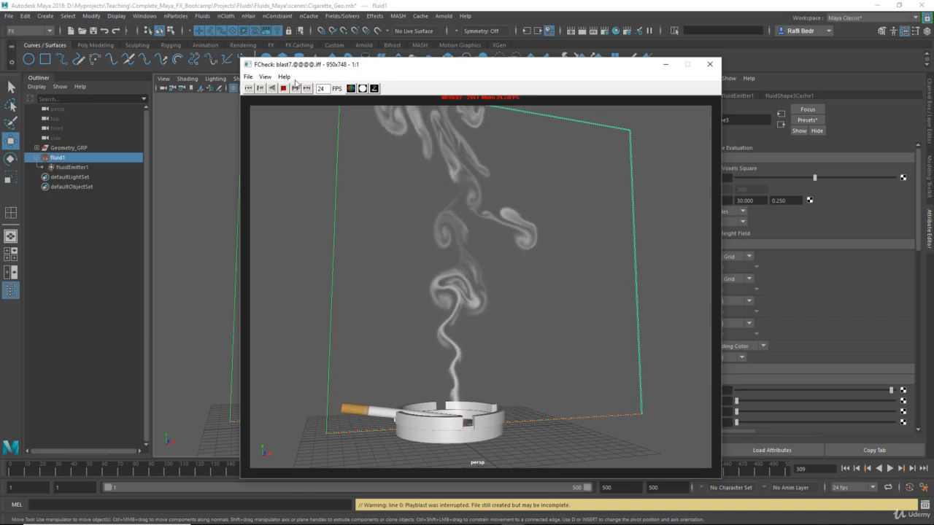
pyautogui.moveTo(407, 66); pyautogui.dragTo(386, 65)
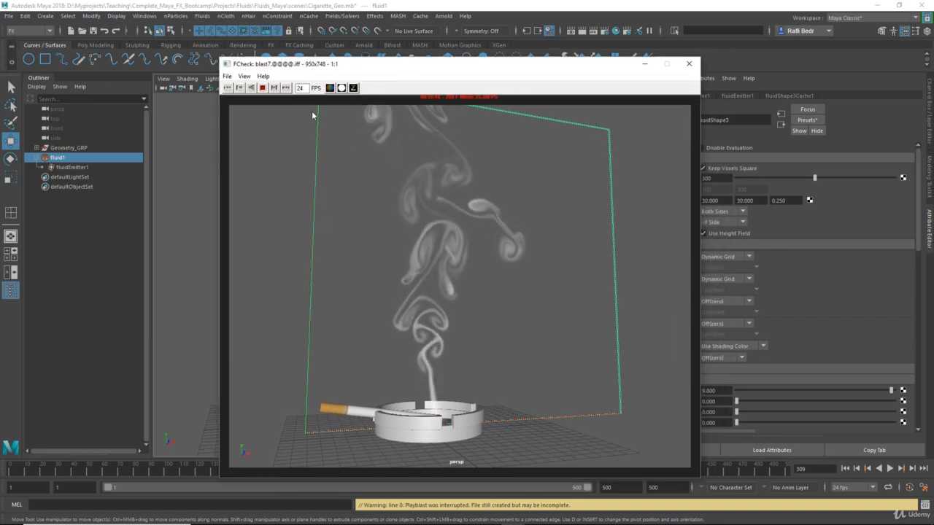
# Step: Stop the FCheck playback, view the player's file commands for saving the animation, and close the player
pyautogui.click(263, 88)
pyautogui.click(227, 76)
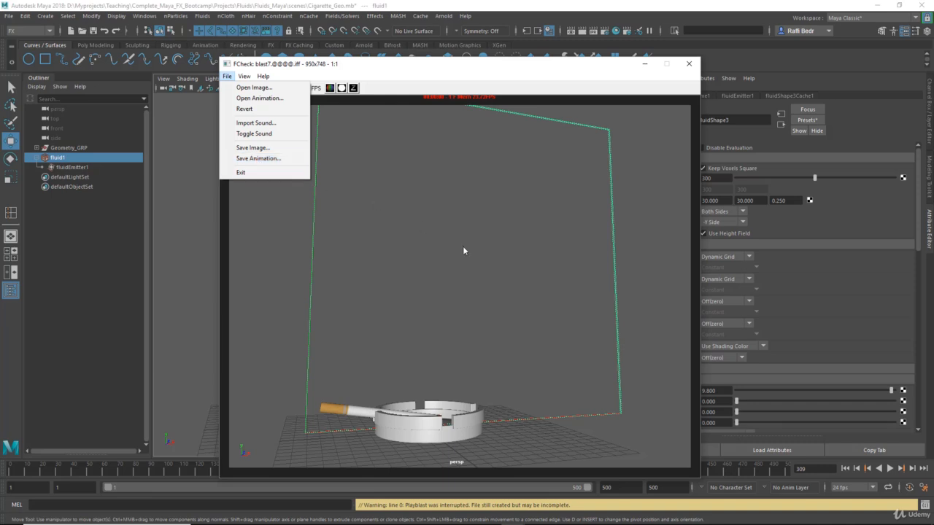
pyautogui.moveTo(485, 71); pyautogui.dragTo(432, 70)
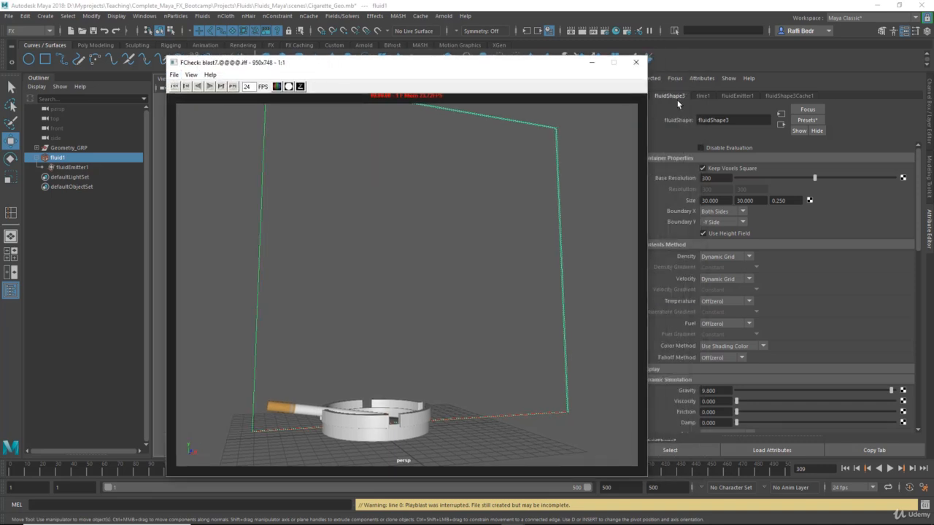
pyautogui.click(641, 66)
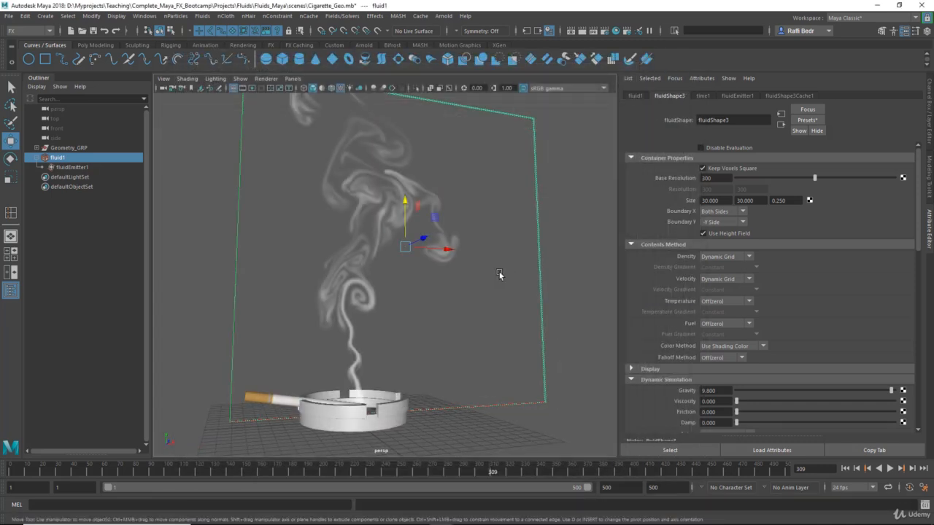